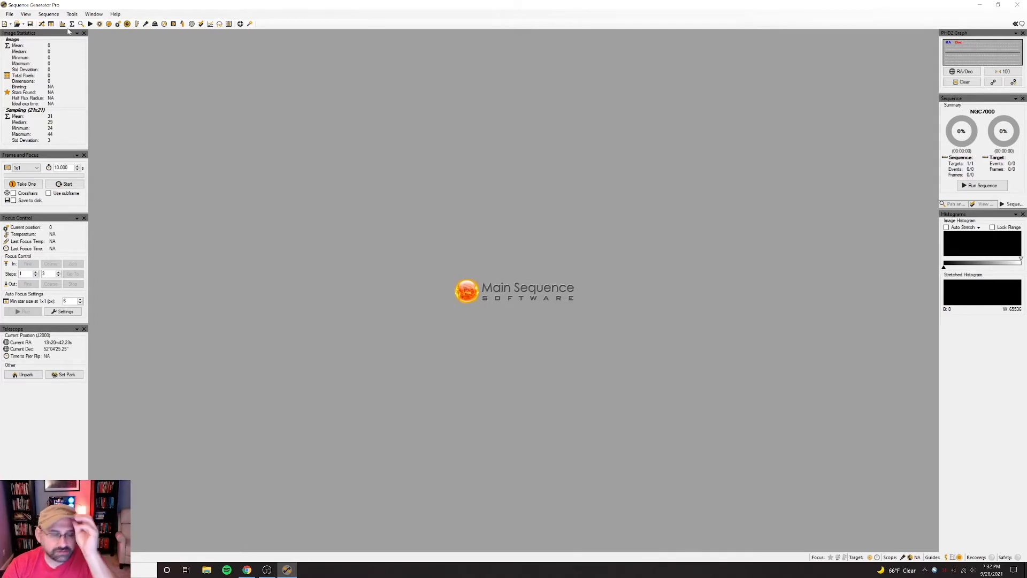
- Set PlateSolve2 as the plate solving interface in the Control Panel and check the equipment assigned to the sequence
{"action": "left_click", "coordinate": [25, 15]}
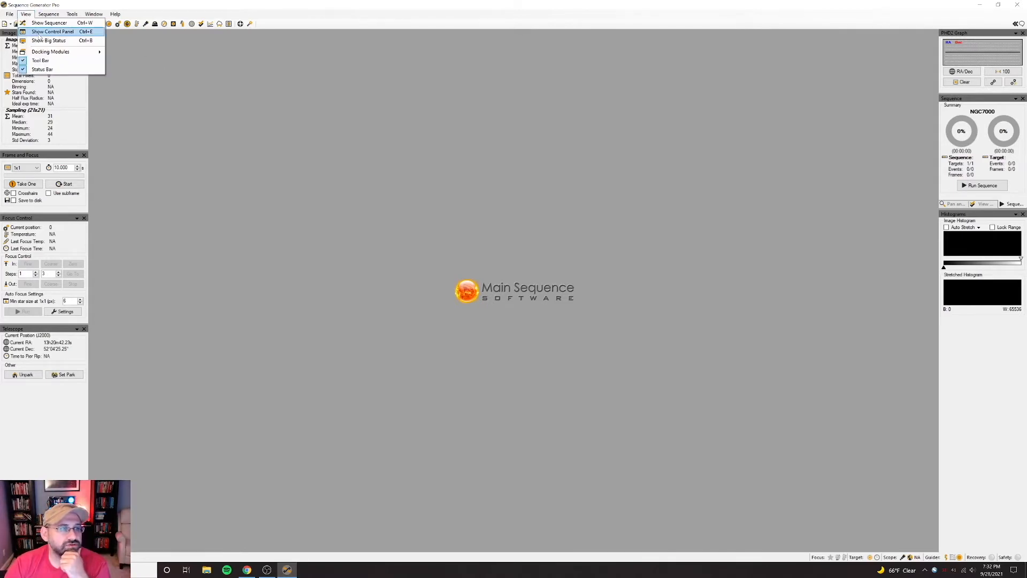
{"action": "left_click", "coordinate": [38, 21]}
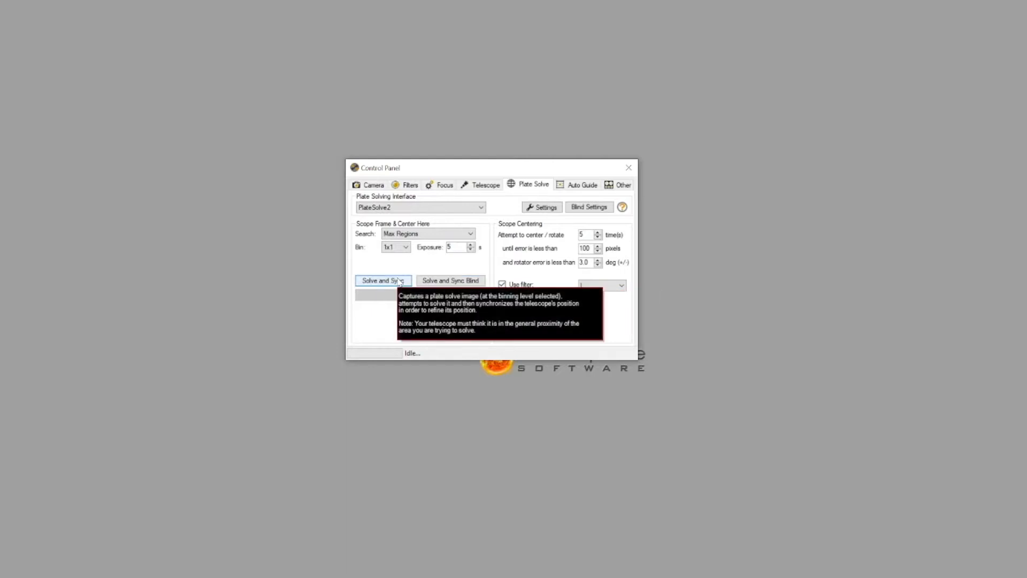
{"action": "left_click", "coordinate": [417, 207]}
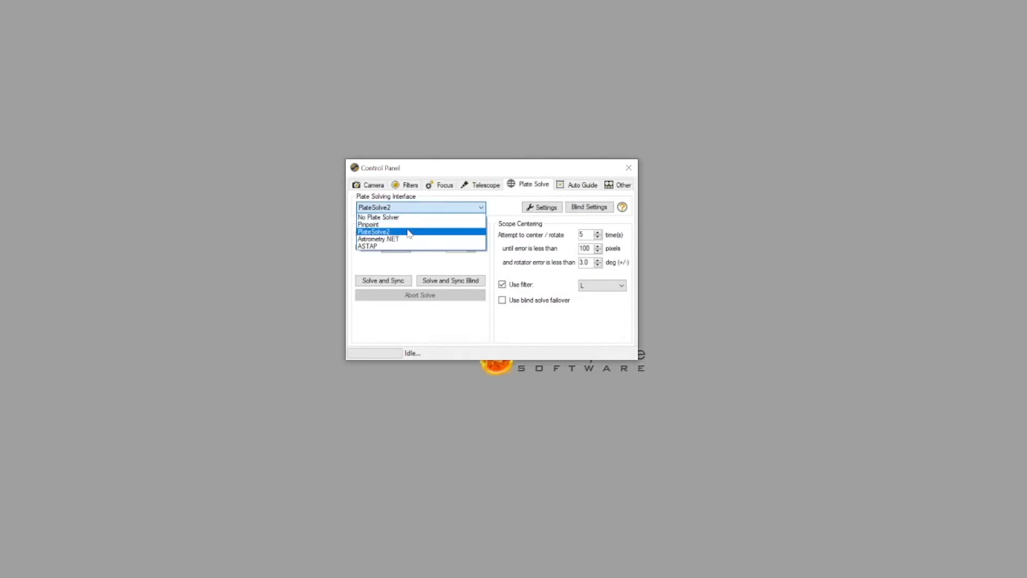
{"action": "left_click", "coordinate": [408, 233]}
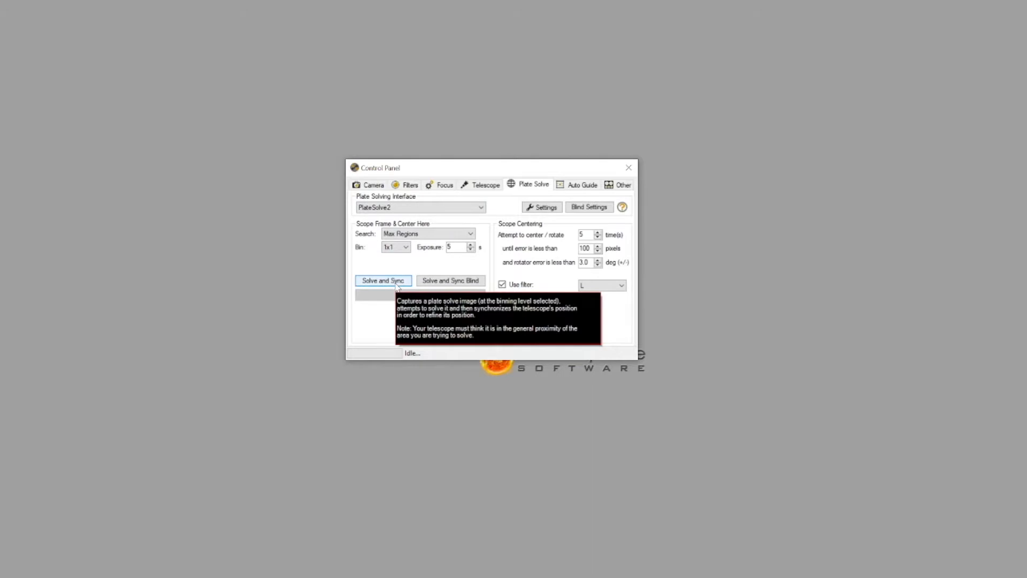
{"action": "left_click", "coordinate": [16, 2]}
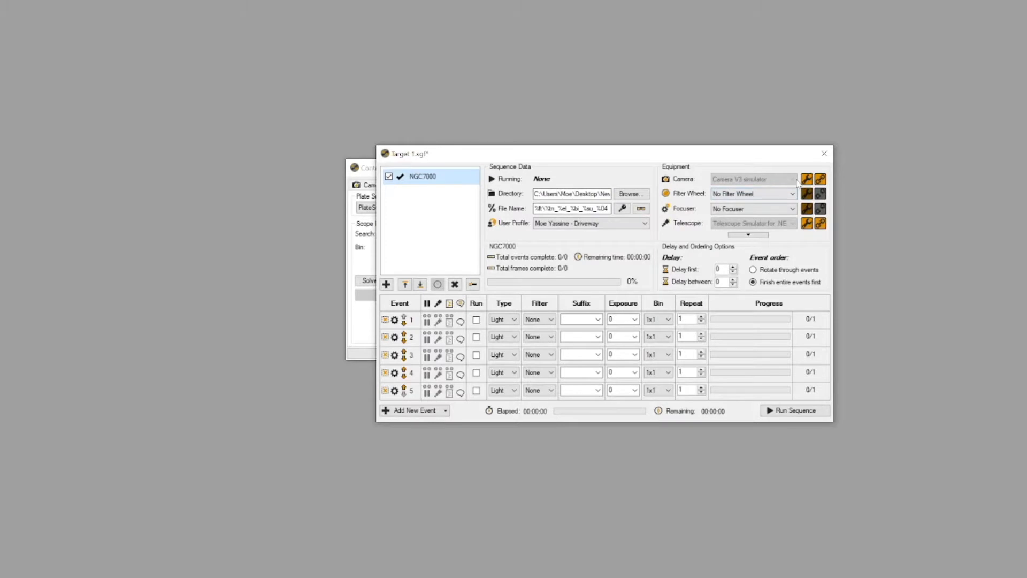
{"action": "left_click", "coordinate": [826, 154]}
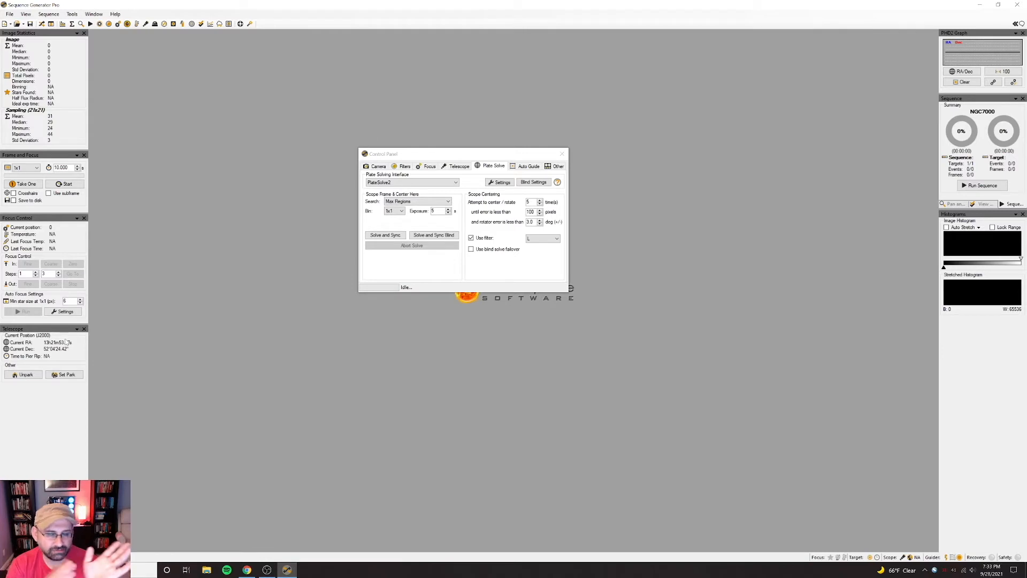
- Try Solve and Sync on the telescope's position, abort the PlateSolve2 search and close all images
{"action": "left_click", "coordinate": [367, 236]}
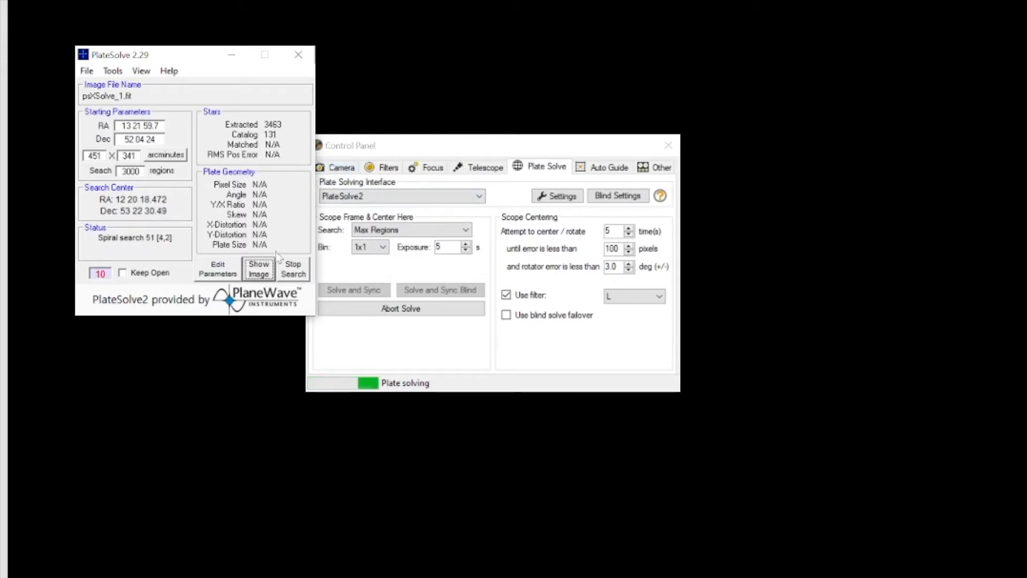
{"action": "left_click", "coordinate": [294, 272]}
{"action": "left_click", "coordinate": [298, 55]}
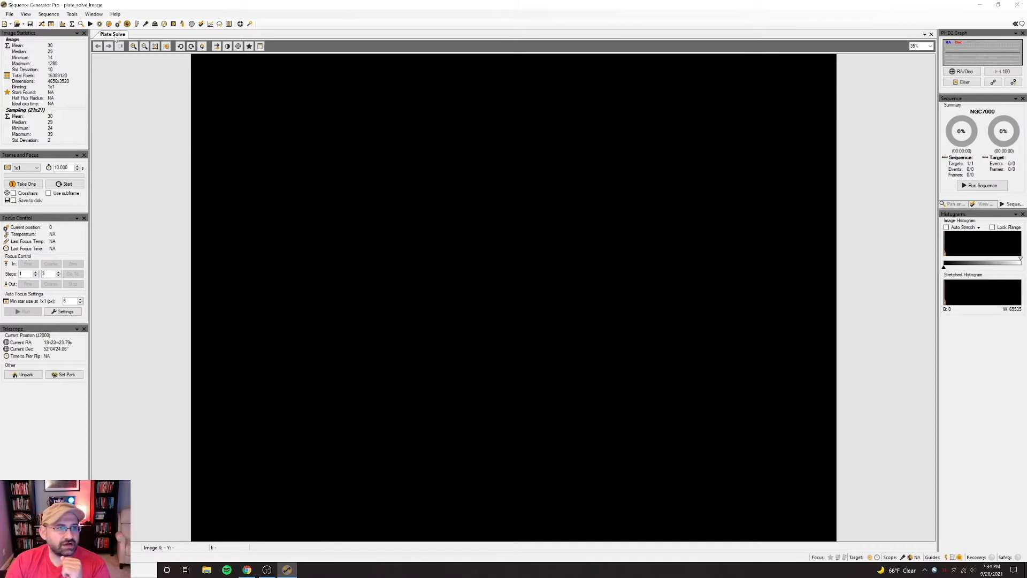
{"action": "right_click", "coordinate": [115, 39]}
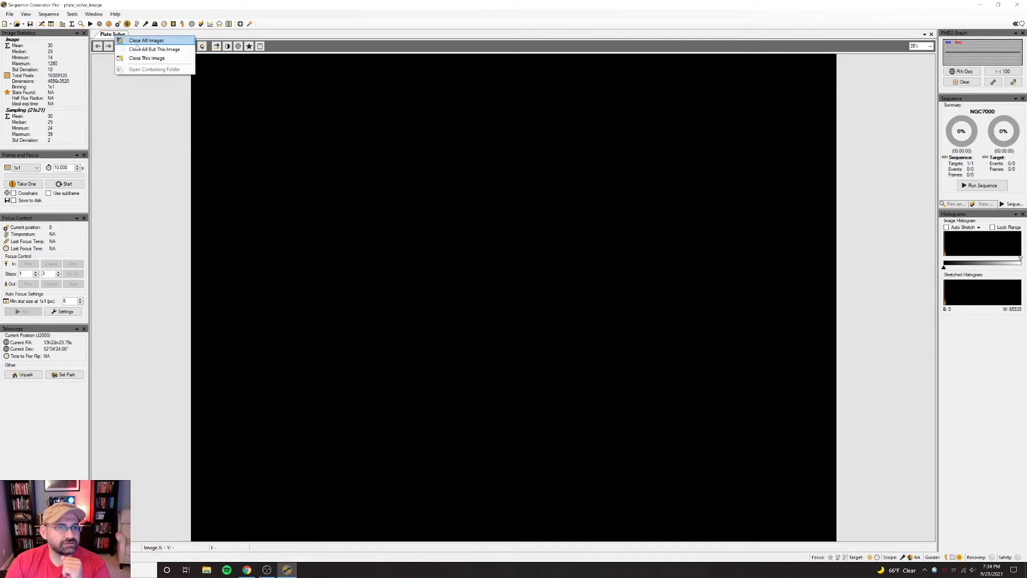
{"action": "left_click", "coordinate": [138, 41]}
- Open the image NGC6992_300sec_1x1_Ha_0001.fit and apply a medium auto stretch to it
{"action": "left_click", "coordinate": [10, 14]}
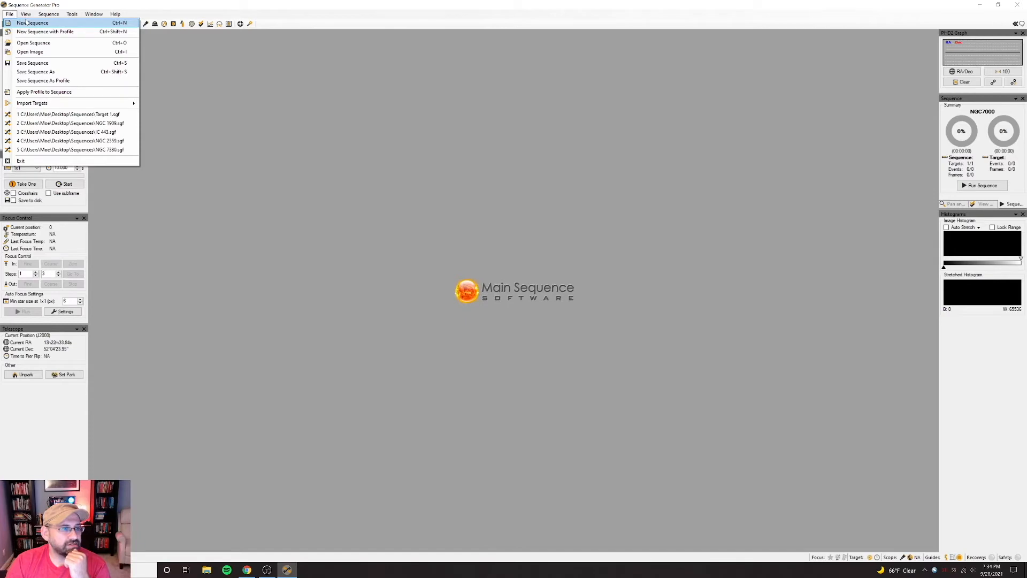
{"action": "left_click", "coordinate": [42, 52]}
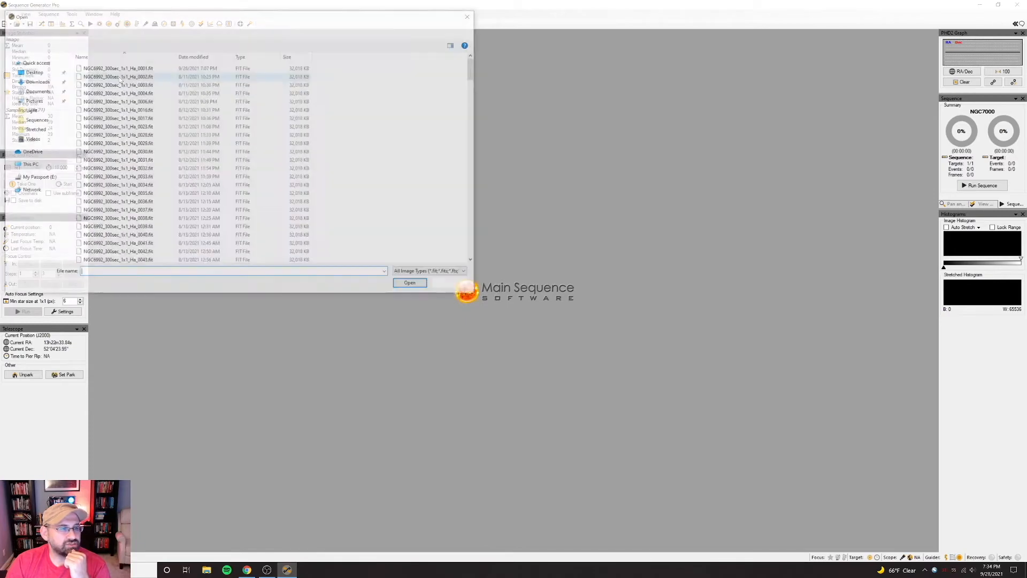
{"action": "double_click", "coordinate": [150, 69]}
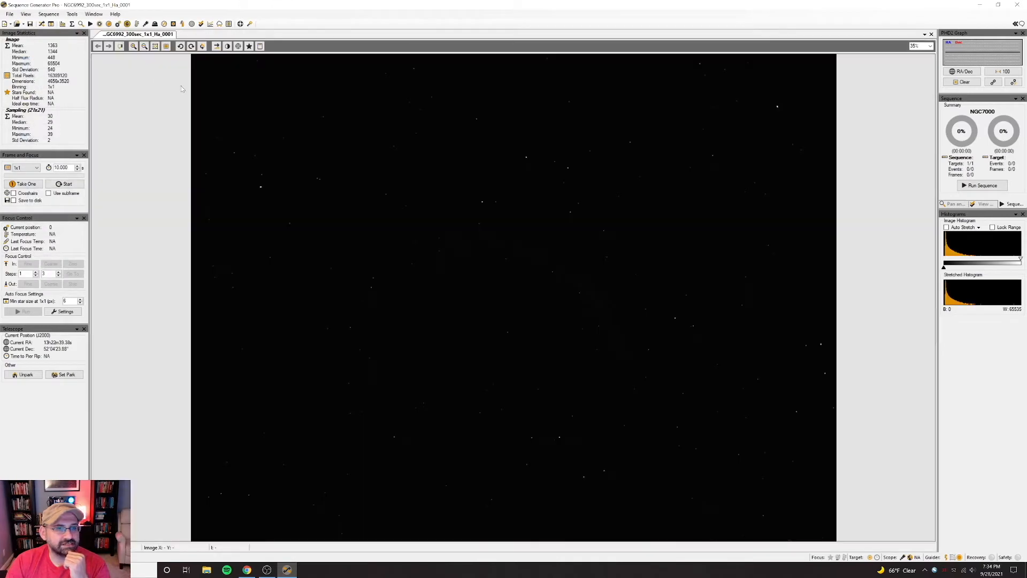
{"action": "right_click", "coordinate": [279, 109]}
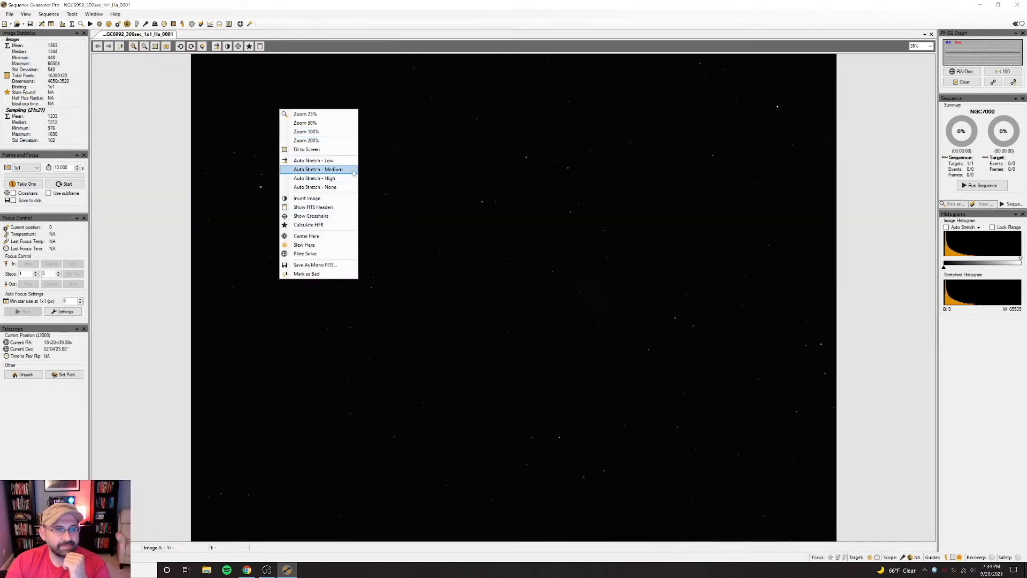
{"action": "left_click", "coordinate": [344, 172]}
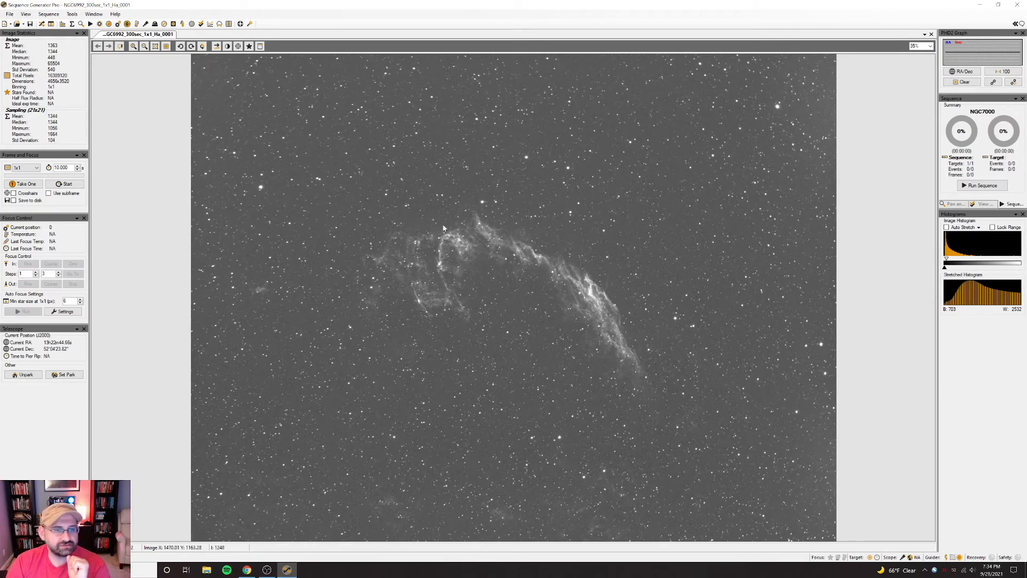
- Plate solve the opened nebula image with its prefilled RA and DEC hints, then close the results and the image
{"action": "right_click", "coordinate": [466, 210]}
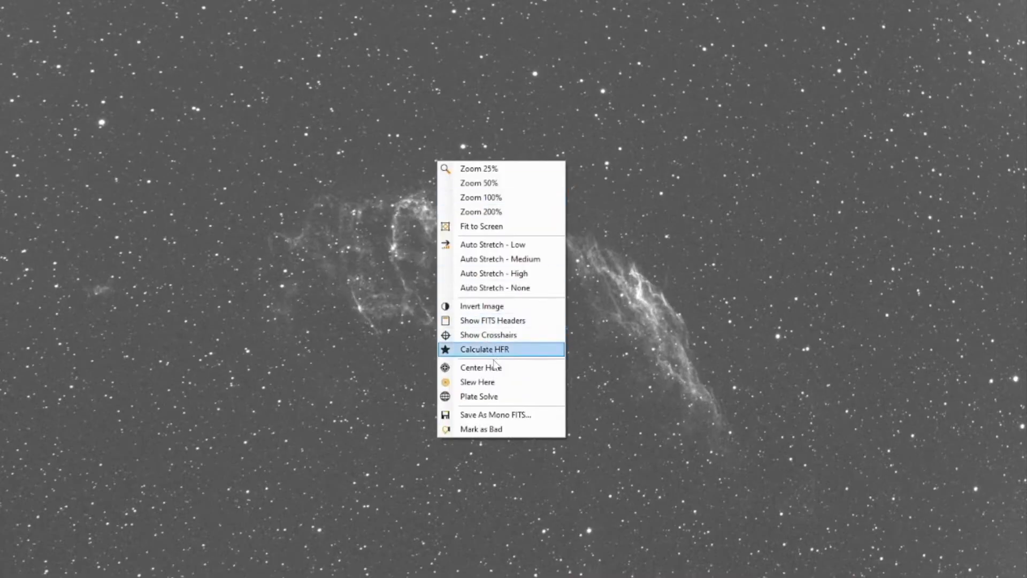
{"action": "left_click", "coordinate": [499, 395]}
{"action": "left_click", "coordinate": [495, 259]}
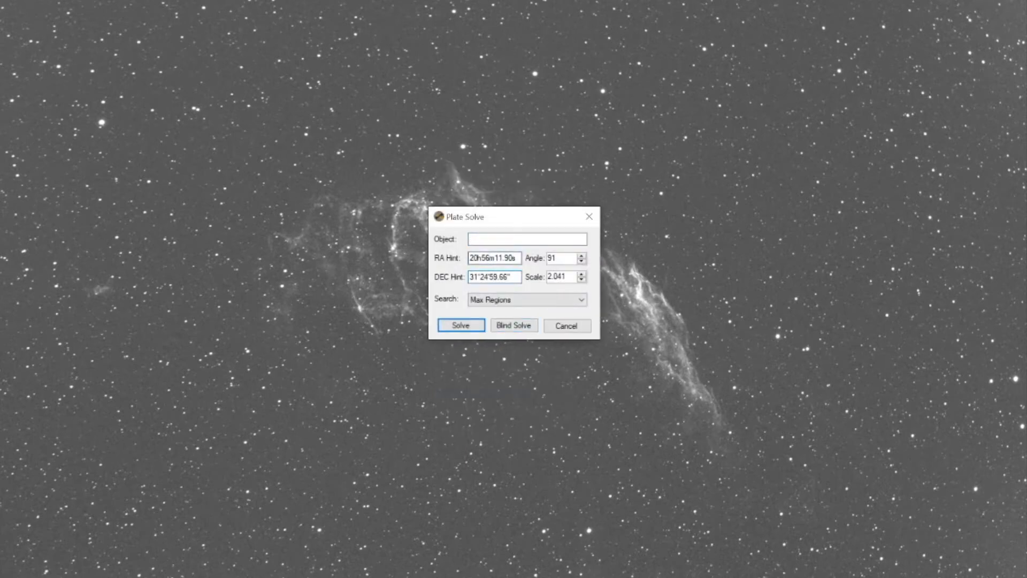
{"action": "left_click_drag", "start_coordinate": [516, 258], "coordinate": [485, 258]}
{"action": "left_click", "coordinate": [458, 325]}
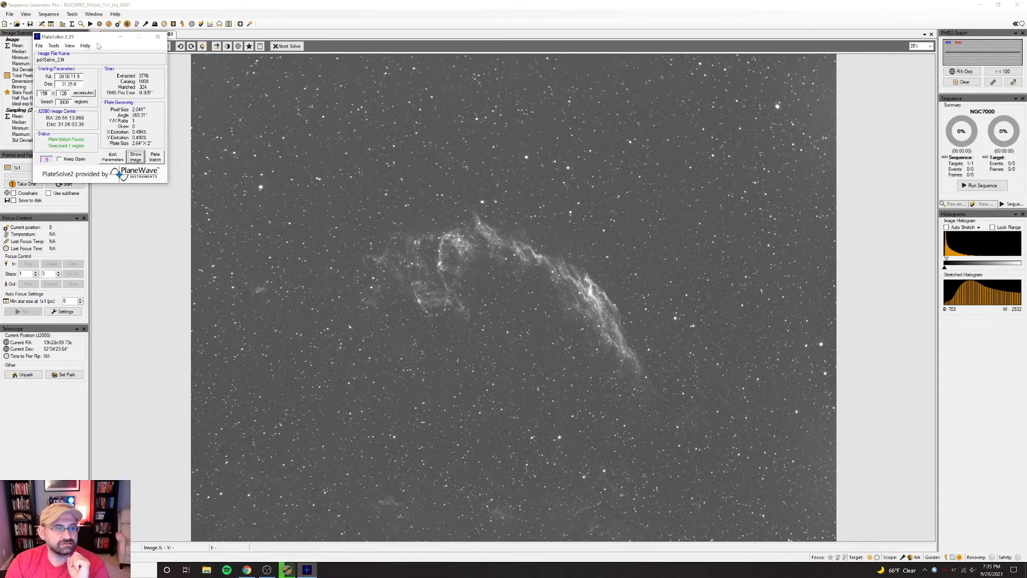
{"action": "left_click_drag", "start_coordinate": [93, 39], "coordinate": [172, 60]}
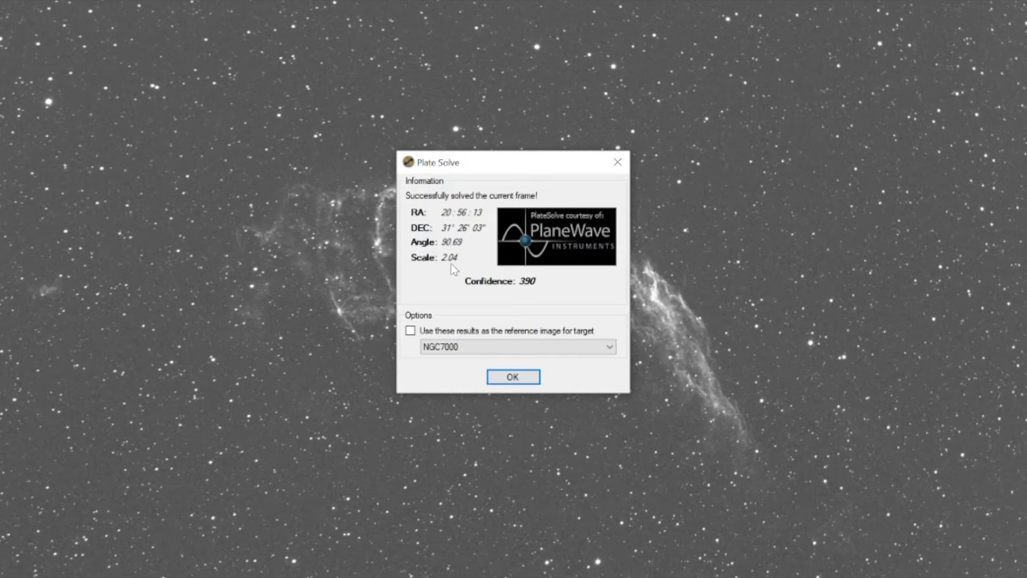
{"action": "left_click", "coordinate": [513, 383]}
{"action": "left_click", "coordinate": [514, 381]}
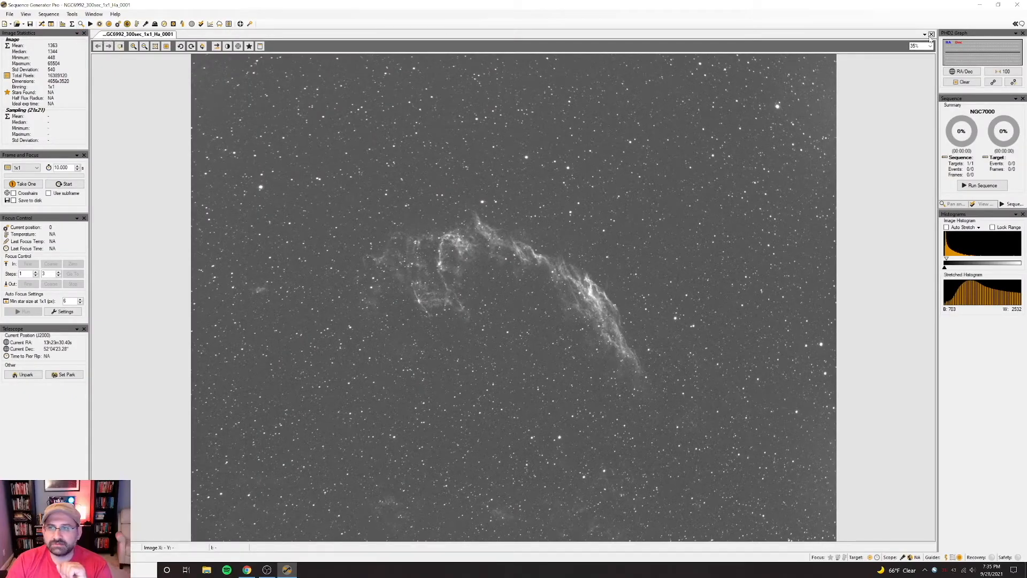
{"action": "left_click", "coordinate": [931, 35]}
- Open the Framing & Mosaic Wizard and set the selection rotation to 90°
{"action": "left_click", "coordinate": [72, 14]}
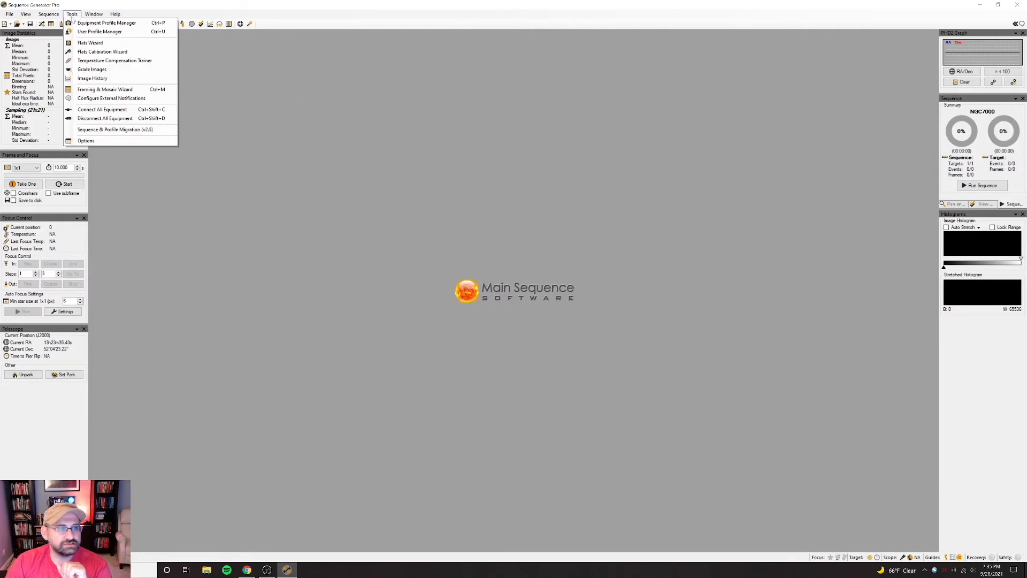
{"action": "left_click", "coordinate": [106, 90]}
{"action": "left_click_drag", "start_coordinate": [141, 82], "coordinate": [332, 81]}
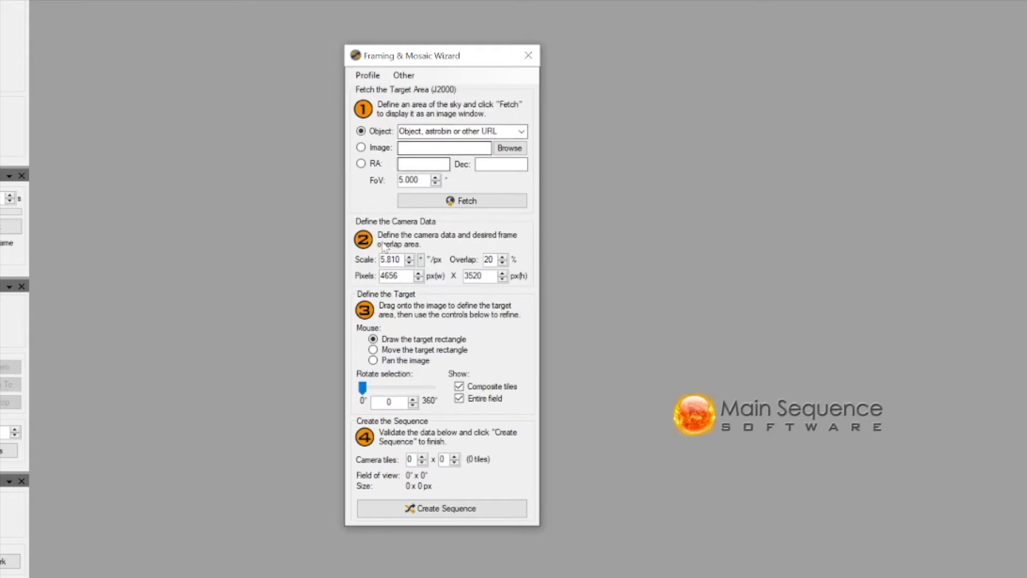
{"action": "double_click", "coordinate": [390, 402]}
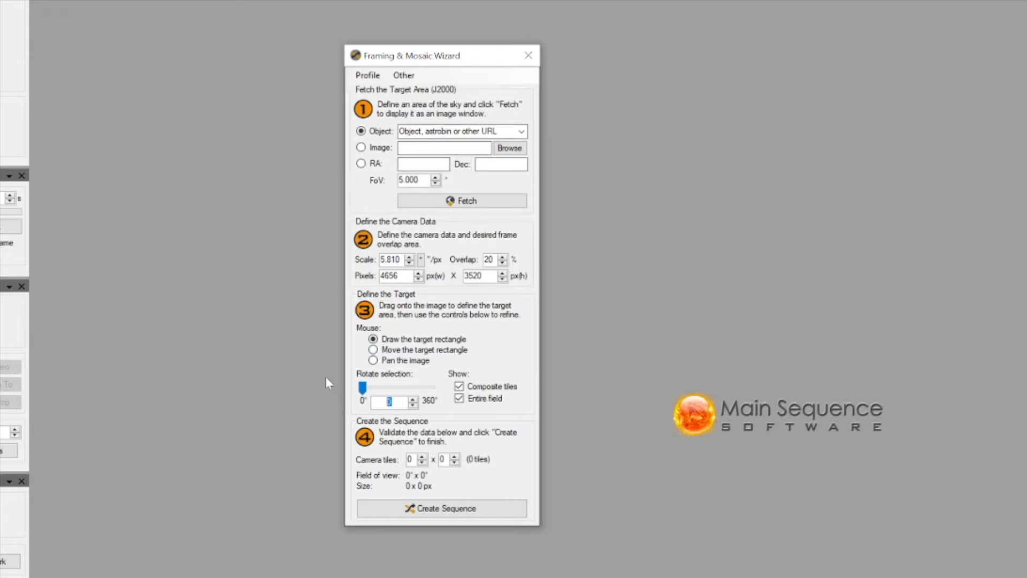
{"action": "type", "text": "90"}
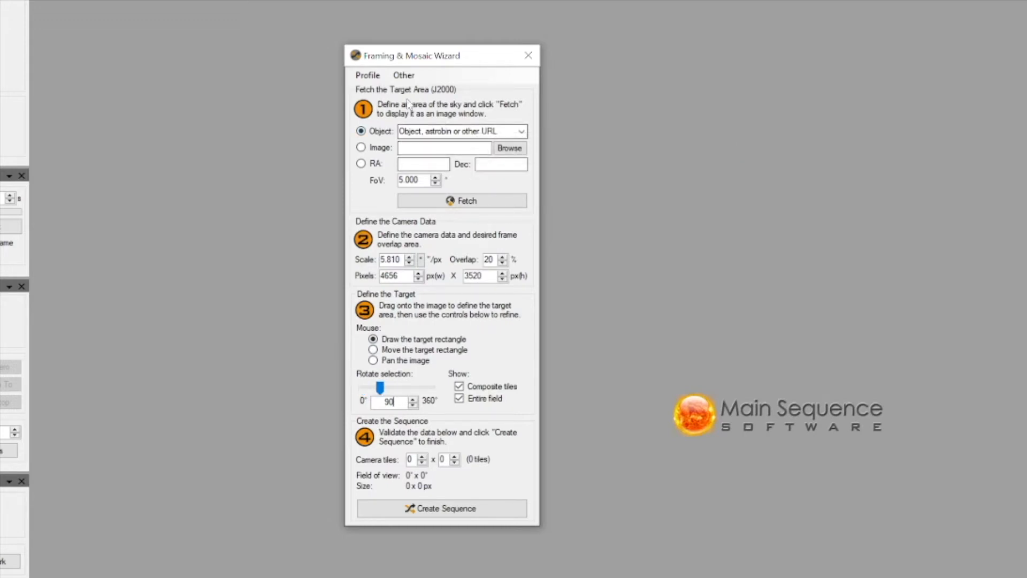
- Fetch the sky area around the object NGC 7000 with a 10° field of view
{"action": "left_click", "coordinate": [423, 131]}
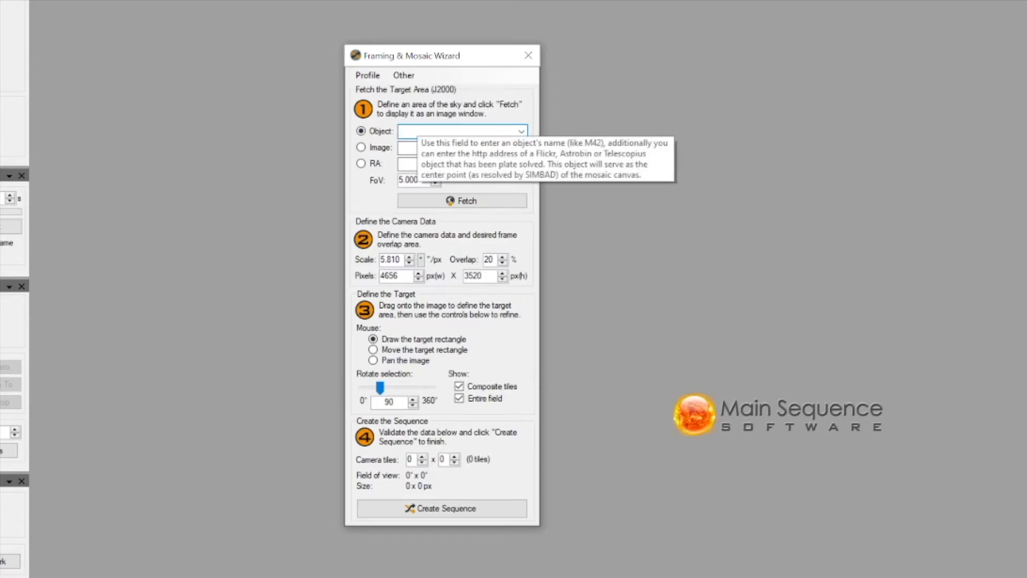
{"action": "type", "text": "NGC 7000"}
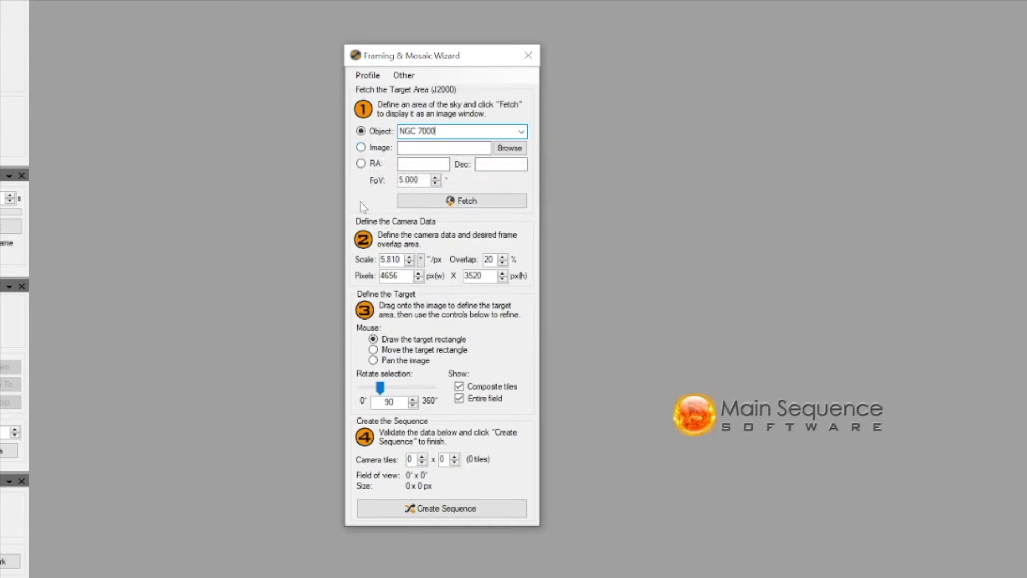
{"action": "double_click", "coordinate": [417, 180]}
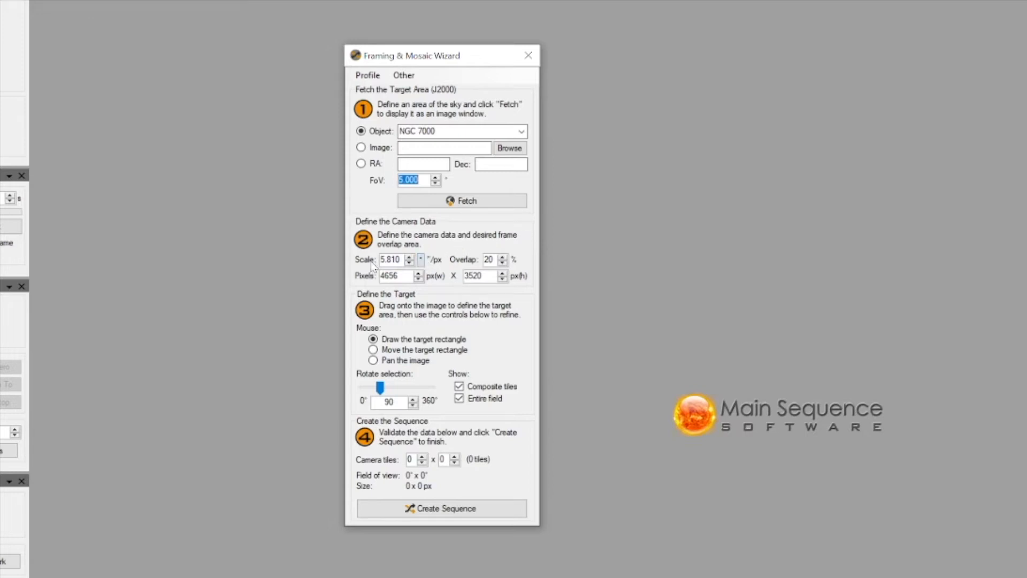
{"action": "mouse_move", "coordinate": [382, 262]}
{"action": "double_click", "coordinate": [488, 260]}
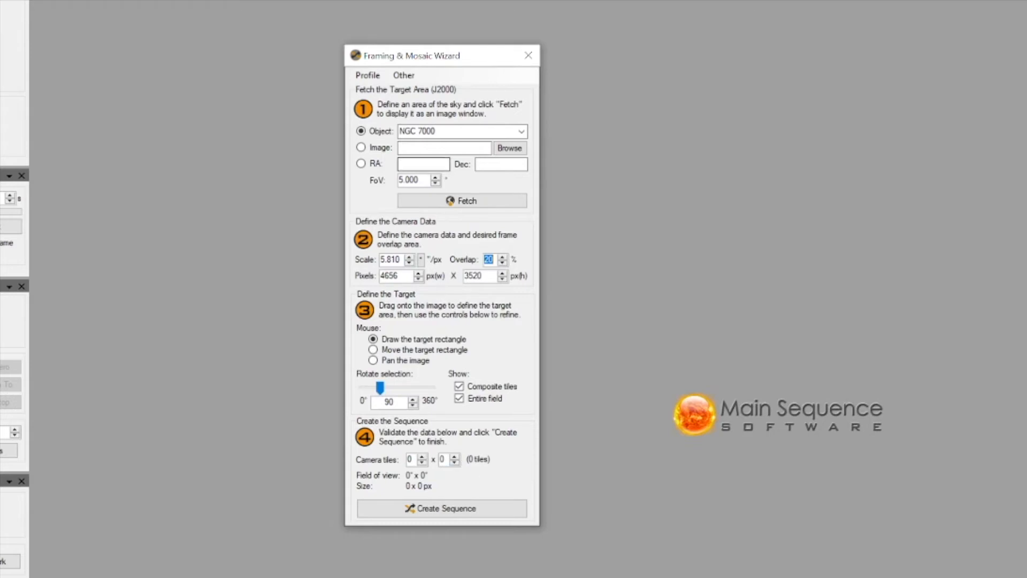
{"action": "left_click_drag", "start_coordinate": [420, 180], "coordinate": [338, 161]}
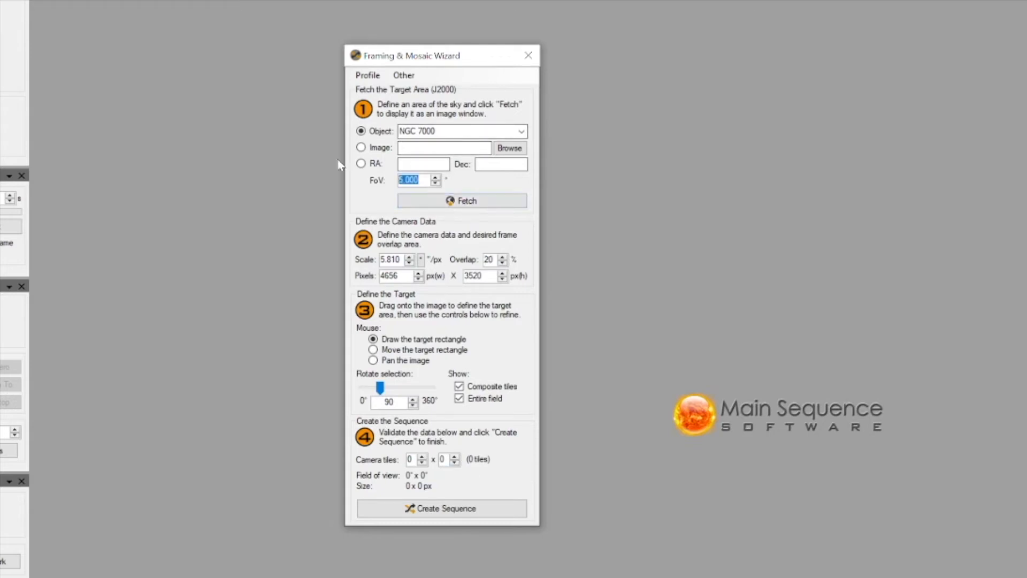
{"action": "left_click", "coordinate": [412, 203]}
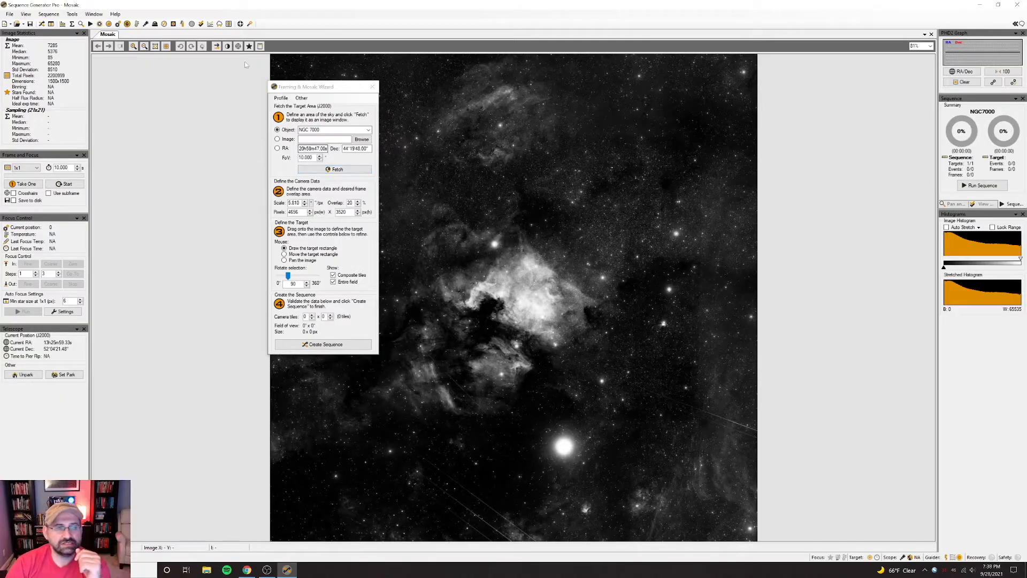
- Place a one-tile target rectangle of about 7.51° x 5.68° around the nebula and set its rotation to 0°
{"action": "left_click_drag", "start_coordinate": [297, 91], "coordinate": [204, 89]}
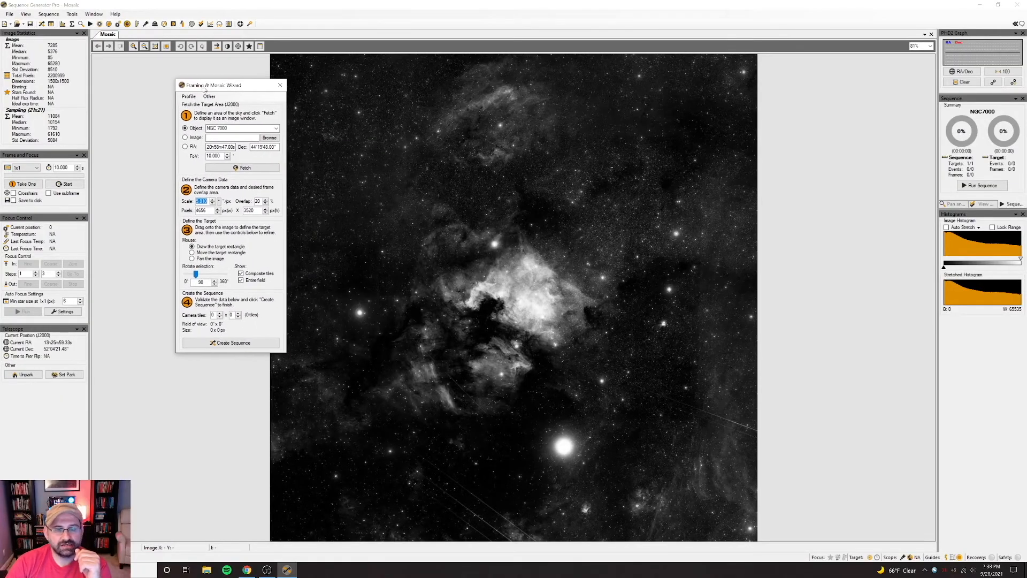
{"action": "left_click", "coordinate": [432, 249]}
{"action": "left_click_drag", "start_coordinate": [465, 285], "coordinate": [358, 262]}
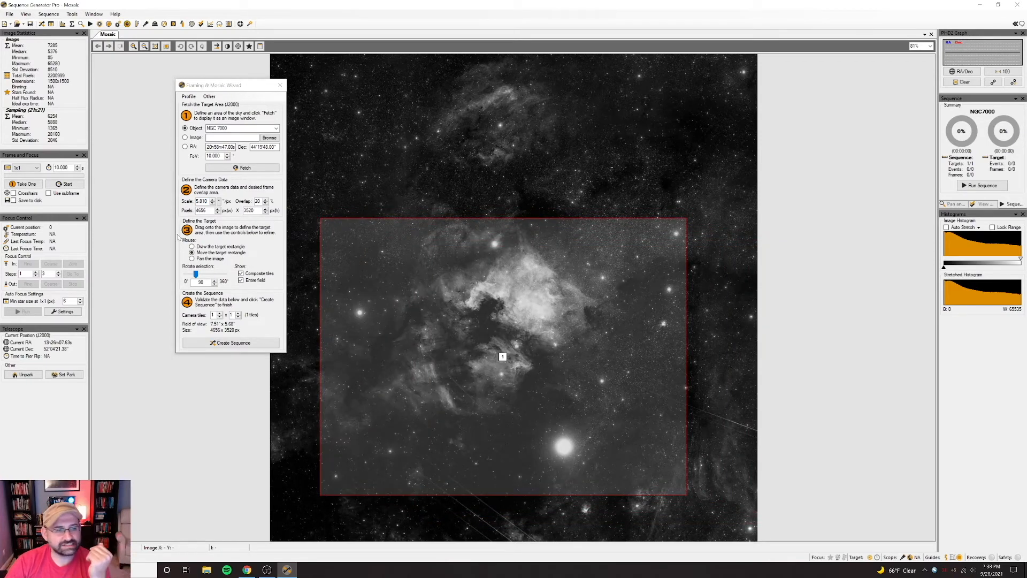
{"action": "left_click_drag", "start_coordinate": [196, 275], "coordinate": [185, 275]}
{"action": "mouse_move", "coordinate": [457, 324]}
{"action": "left_mouse_down"}
{"action": "mouse_move", "coordinate": [522, 312]}
{"action": "mouse_move", "coordinate": [509, 300]}
{"action": "mouse_move", "coordinate": [491, 325]}
{"action": "left_mouse_up"}
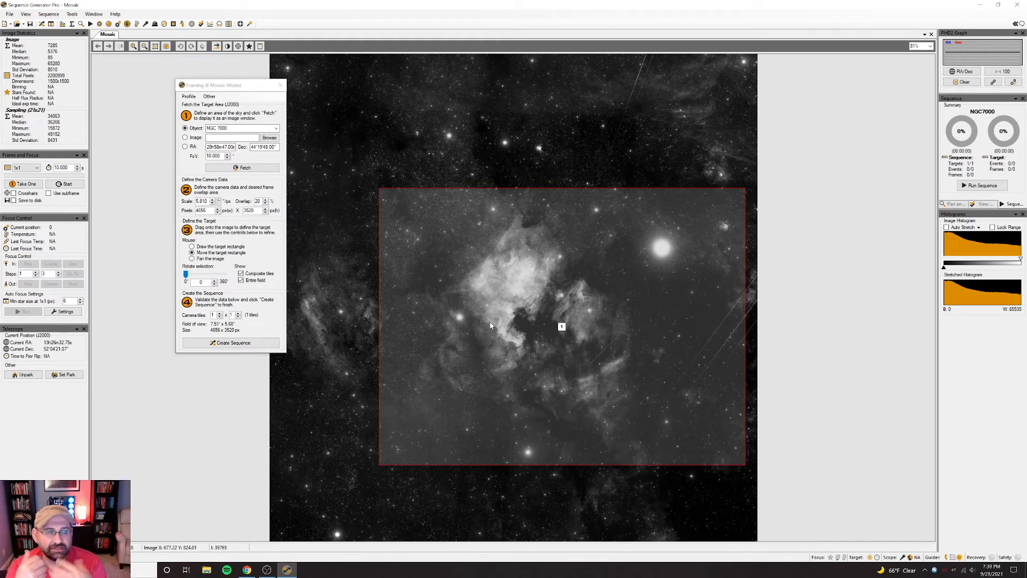
{"action": "double_click", "coordinate": [201, 201]}
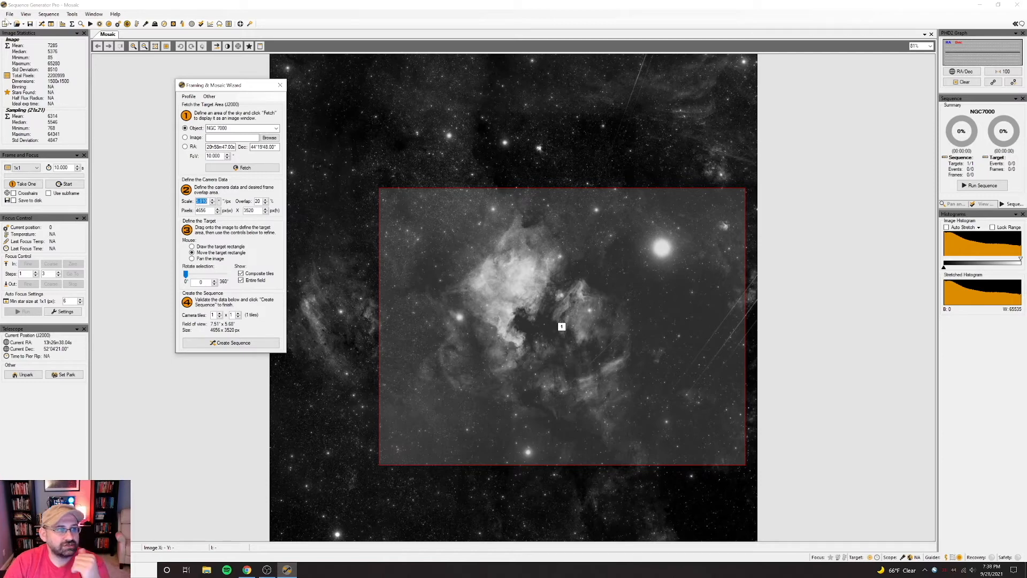
{"action": "left_click", "coordinate": [8, 15]}
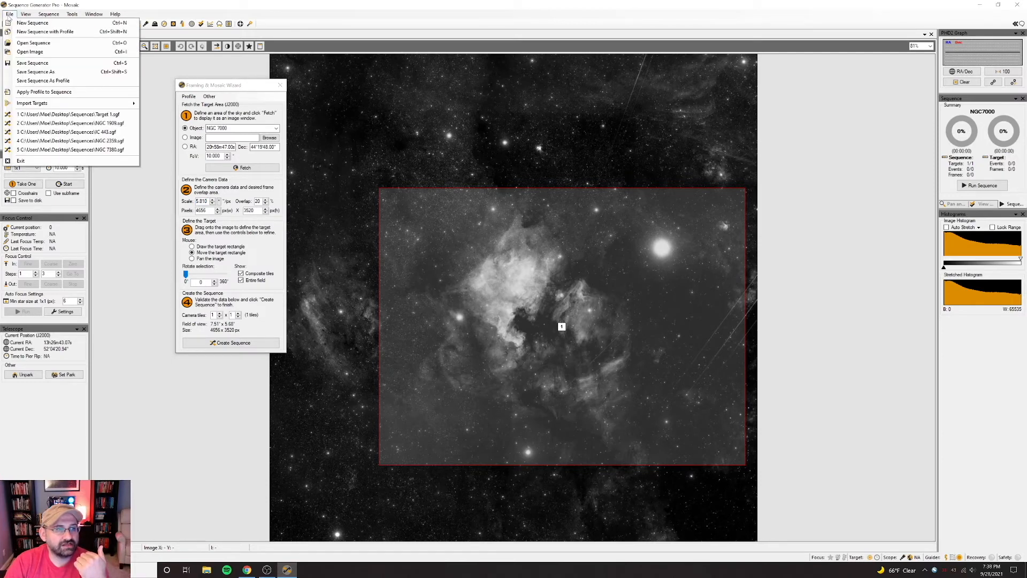
{"action": "left_click", "coordinate": [44, 92]}
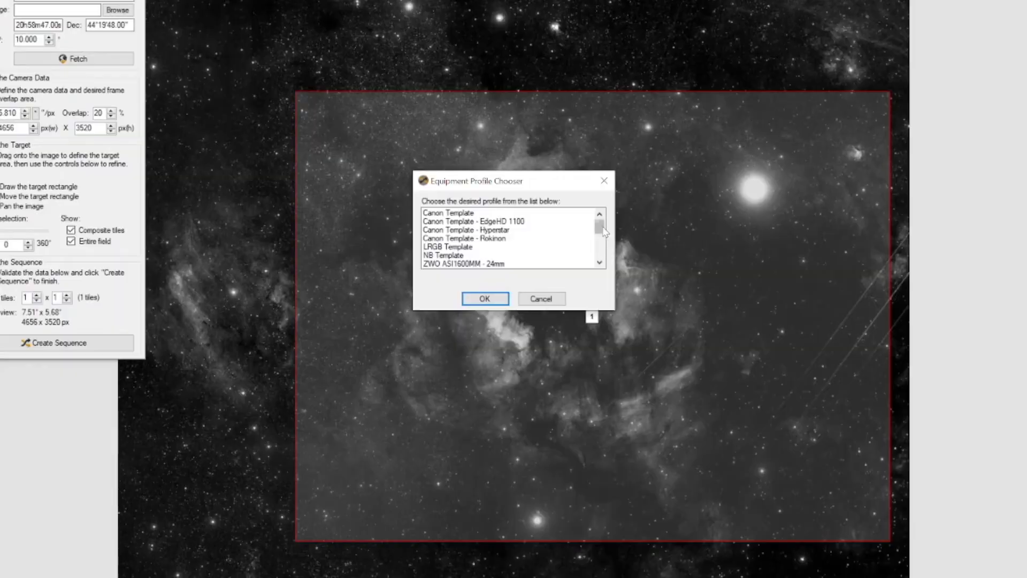
{"action": "left_click_drag", "start_coordinate": [567, 272], "coordinate": [572, 291]}
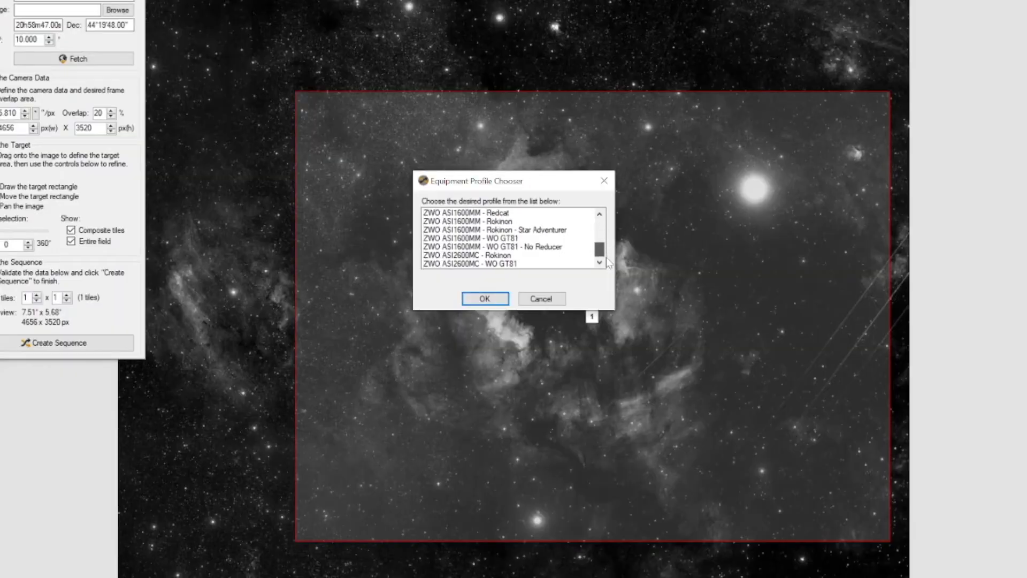
{"action": "left_click", "coordinate": [515, 241]}
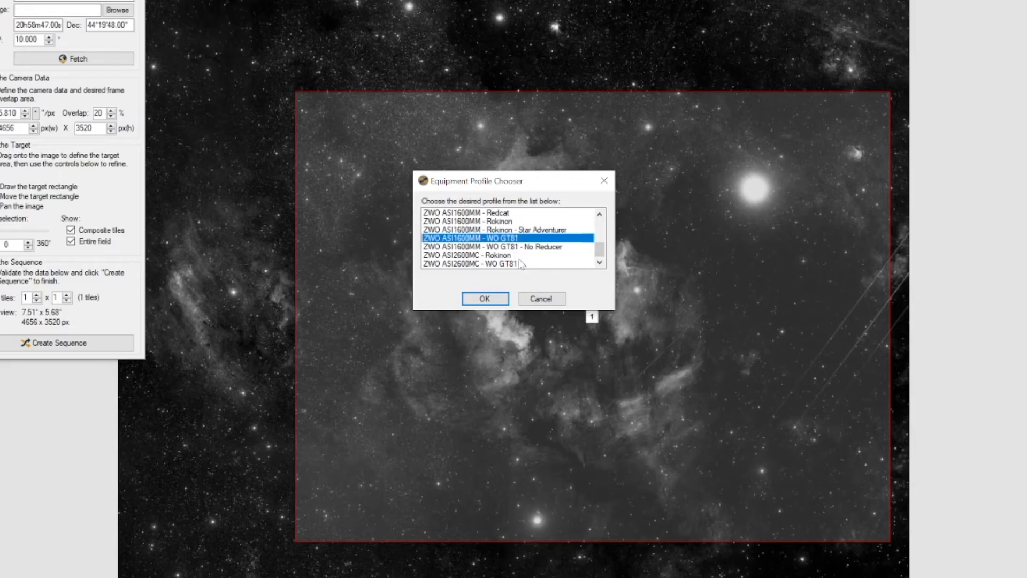
{"action": "left_click", "coordinate": [540, 298]}
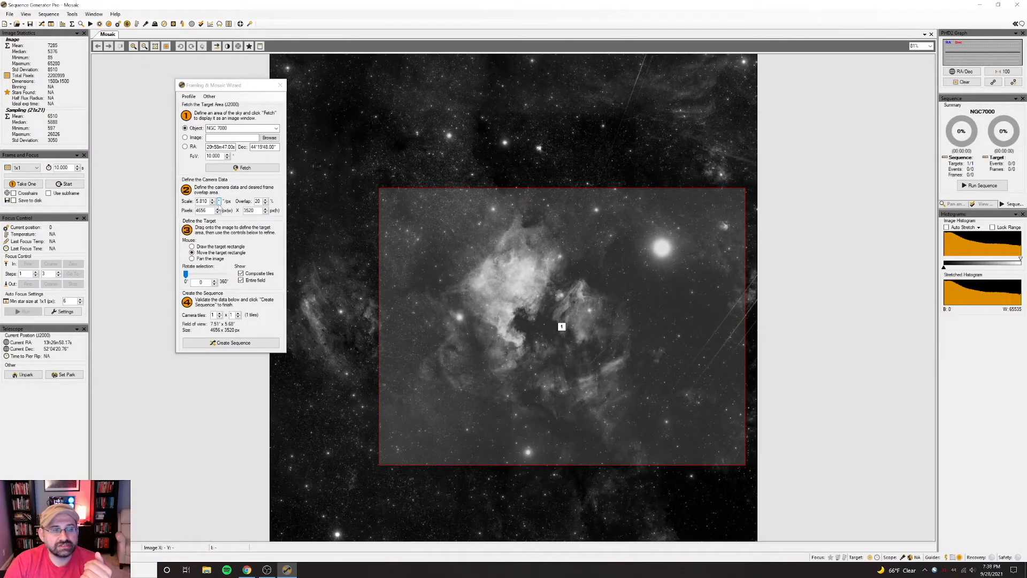
- Calculate and apply the image scale for a 3.76 µm pixel size and a 382 mm focal length
{"action": "left_click", "coordinate": [218, 201]}
{"action": "left_click_drag", "start_coordinate": [231, 186], "coordinate": [347, 141]}
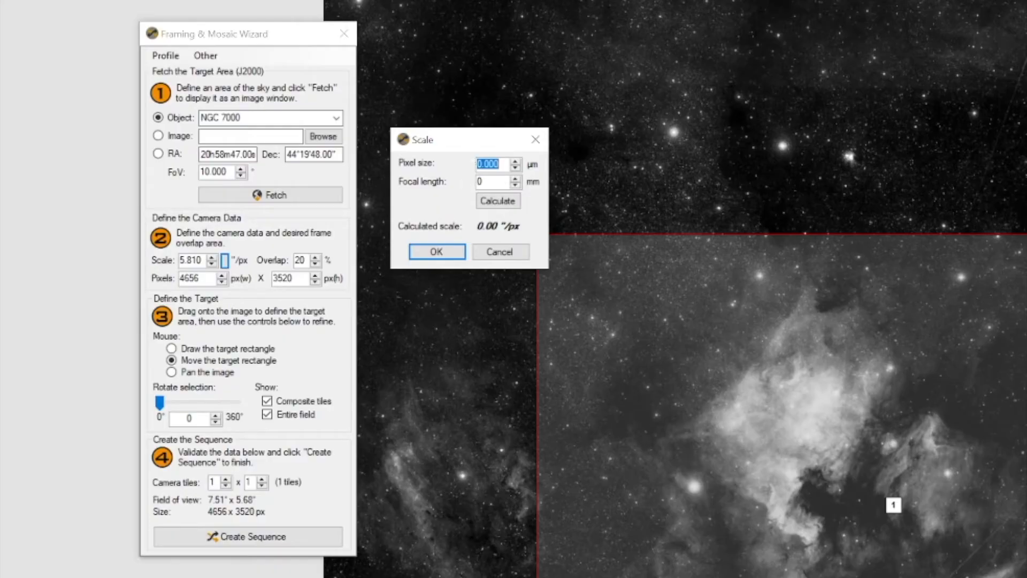
{"action": "type", "text": "3.76"}
{"action": "key", "text": "Tab"}
{"action": "left_click", "coordinate": [505, 202]}
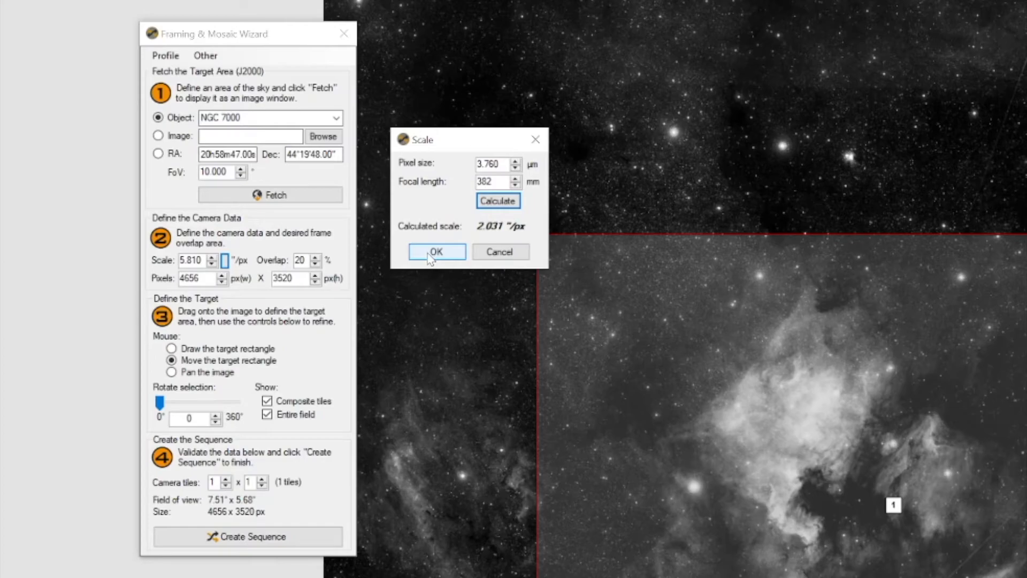
{"action": "left_click", "coordinate": [431, 256]}
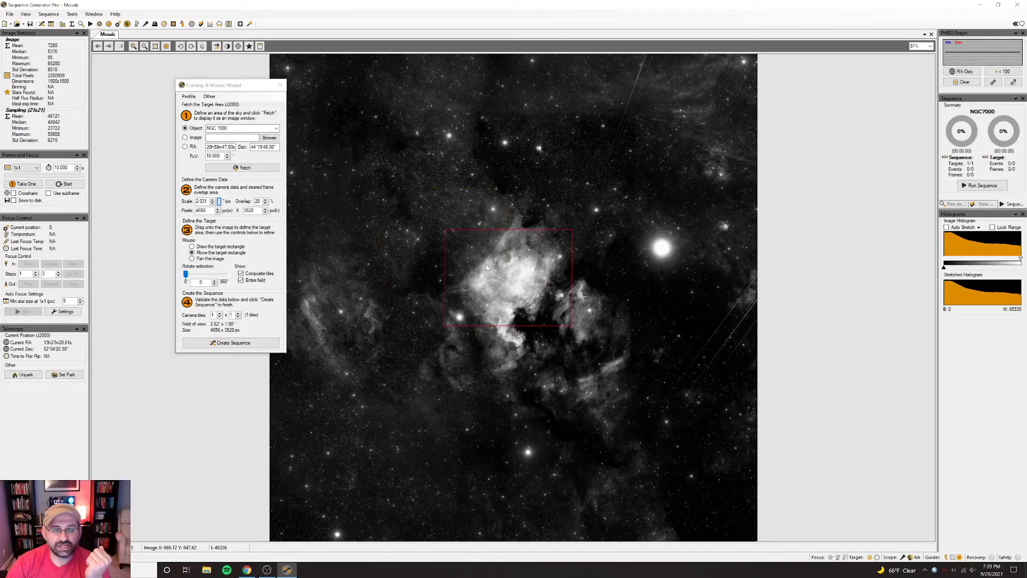
- Move the 2.62° x 1.98° target rectangle over the bright core of the nebula, keeping its rotation at 0°
{"action": "left_click_drag", "start_coordinate": [486, 268], "coordinate": [484, 277]}
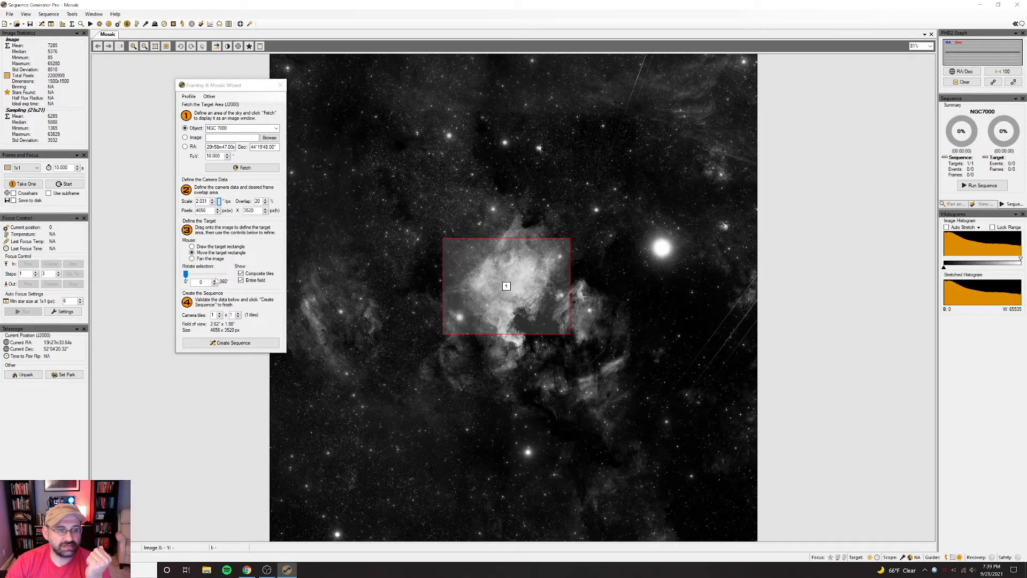
{"action": "left_click_drag", "start_coordinate": [186, 274], "coordinate": [194, 277]}
{"action": "mouse_move", "coordinate": [463, 292]}
{"action": "left_mouse_down"}
{"action": "mouse_move", "coordinate": [466, 301]}
{"action": "mouse_move", "coordinate": [471, 290]}
{"action": "left_mouse_up"}
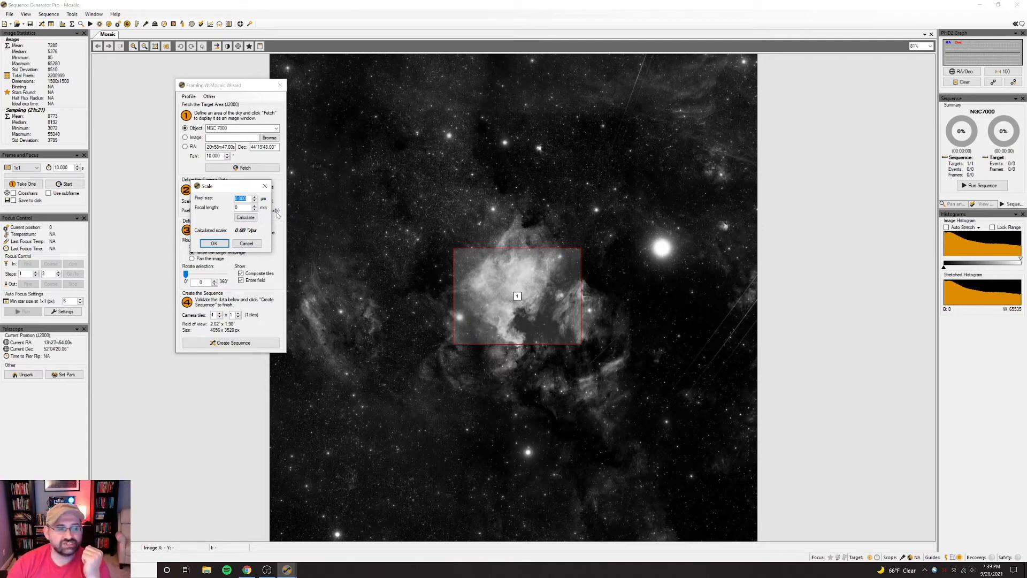
- Recalculate the scale to 0.390"/px with 3.76 µm pixels and a longer focal length, and place the target rectangle over the small nebula beyond the bright star
{"action": "type", "text": "3.76"}
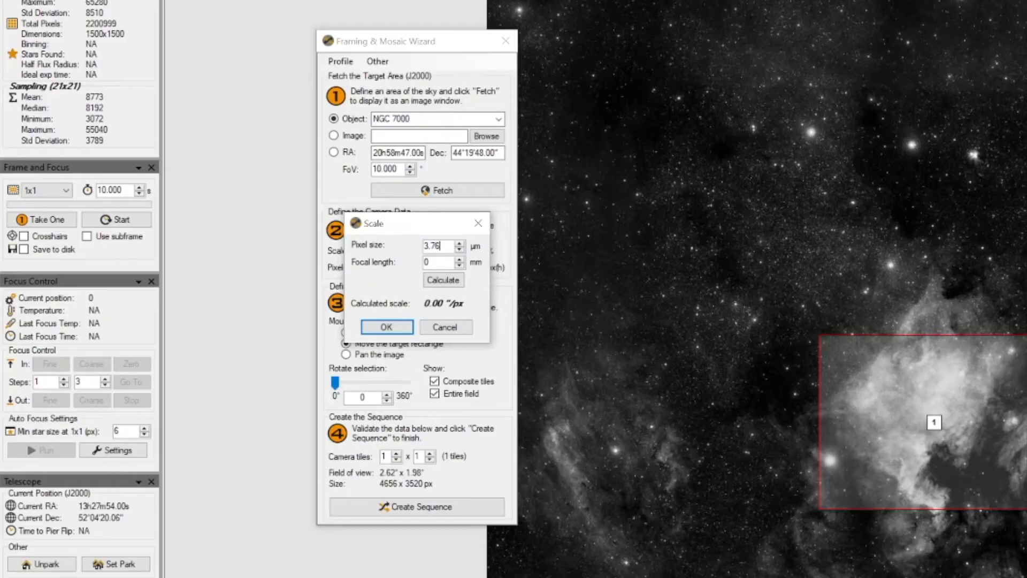
{"action": "type", "text": "0"}
{"action": "key", "text": "Tab"}
{"action": "type", "text": "195"}
{"action": "left_click", "coordinate": [443, 280]}
{"action": "left_click", "coordinate": [392, 325]}
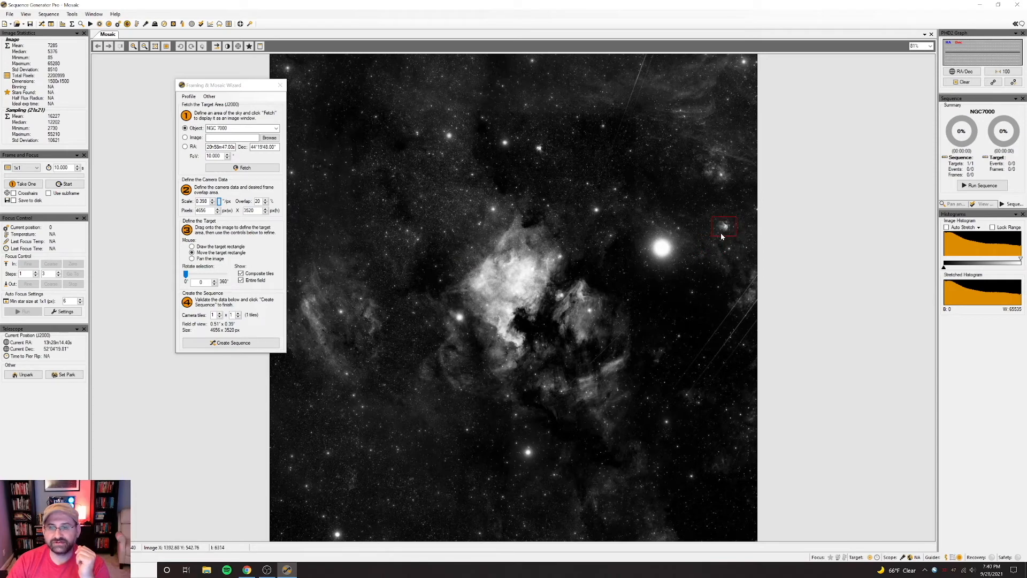
{"action": "mouse_move", "coordinate": [721, 230]}
{"action": "left_mouse_down"}
{"action": "mouse_move", "coordinate": [722, 259]}
{"action": "mouse_move", "coordinate": [723, 231]}
{"action": "left_mouse_up"}
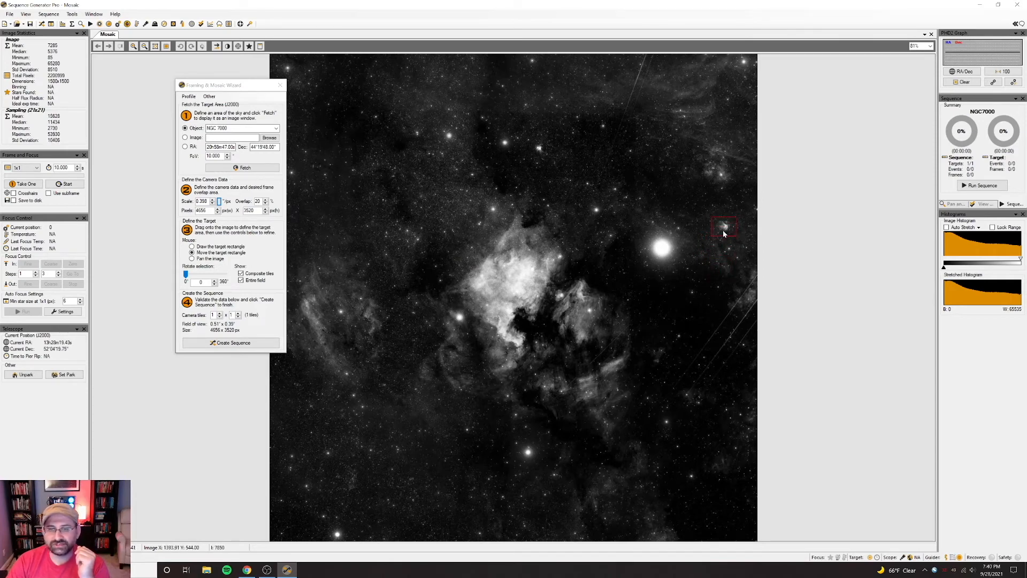
- Calculate and apply the image scale for a 3.76 µm pixel size and a 135 mm focal length
{"action": "left_click", "coordinate": [218, 201]}
{"action": "type", "text": "3.76"}
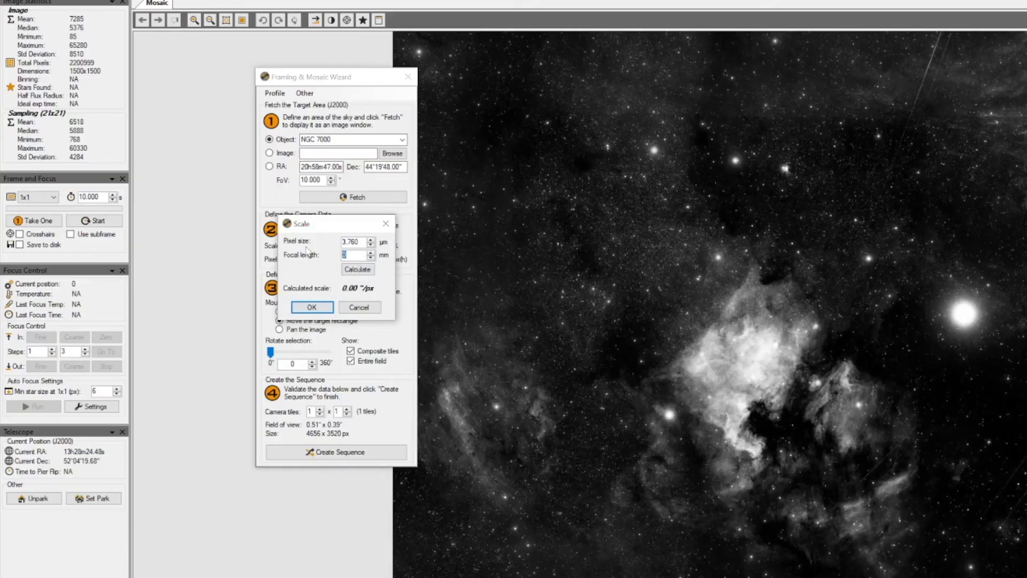
{"action": "type", "text": "135"}
{"action": "left_click", "coordinate": [358, 269]}
{"action": "left_click", "coordinate": [312, 307]}
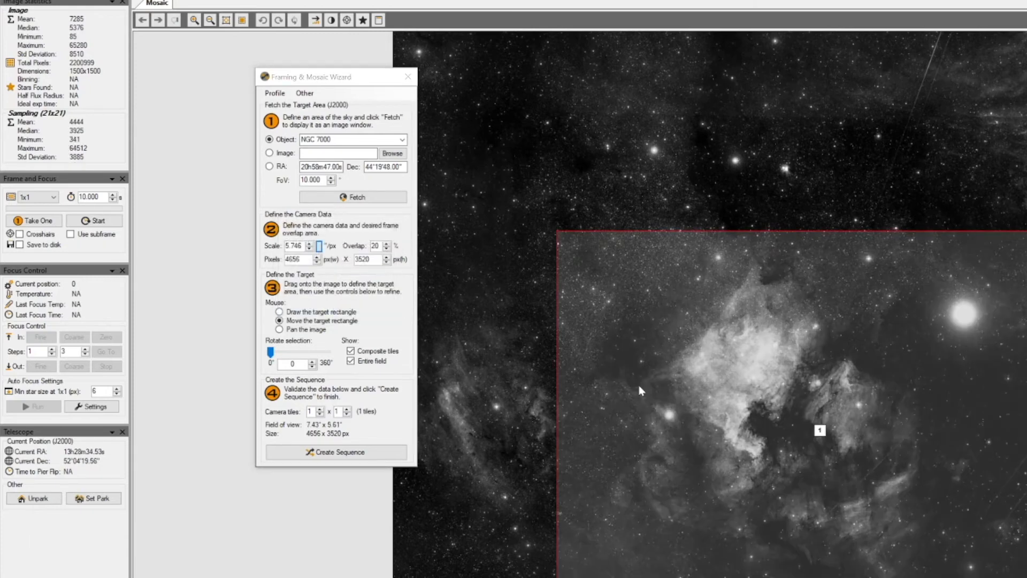
- Rotate the target selection to 22° and reposition the 7.43° x 5.61° rectangle around the nebula
{"action": "left_click", "coordinate": [293, 364]}
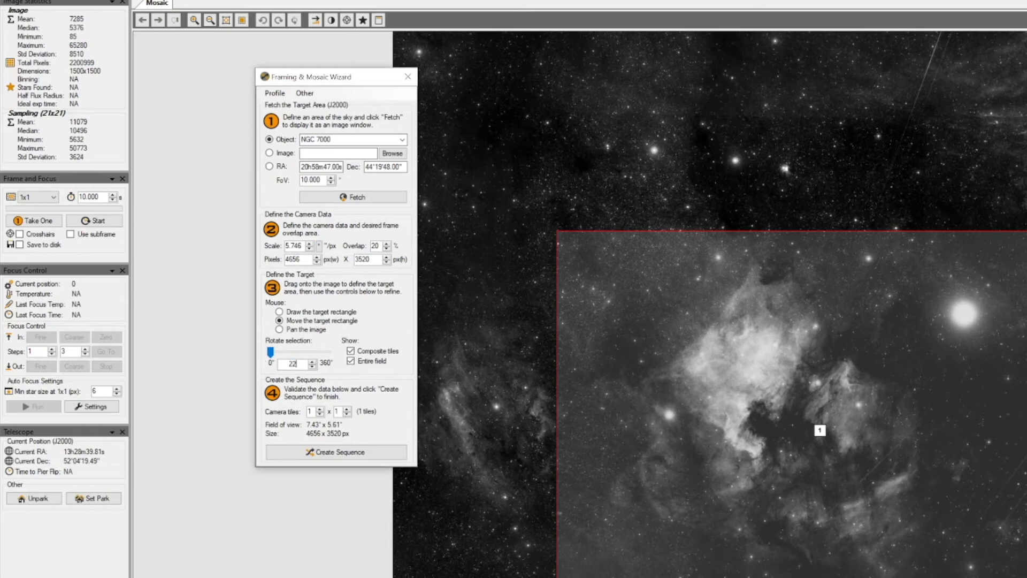
{"action": "key", "text": "Return"}
{"action": "left_click_drag", "start_coordinate": [644, 354], "coordinate": [662, 390]}
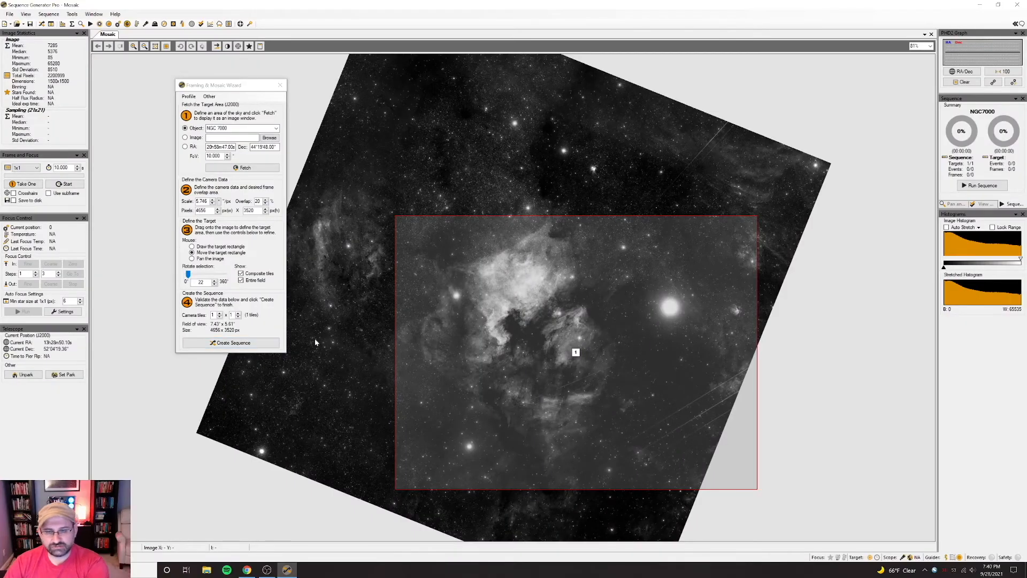
- Create the sequence from the framing, replacing the existing targets and keeping the name NGC 7000 with slew, center and camera angle validation
{"action": "left_click", "coordinate": [238, 343]}
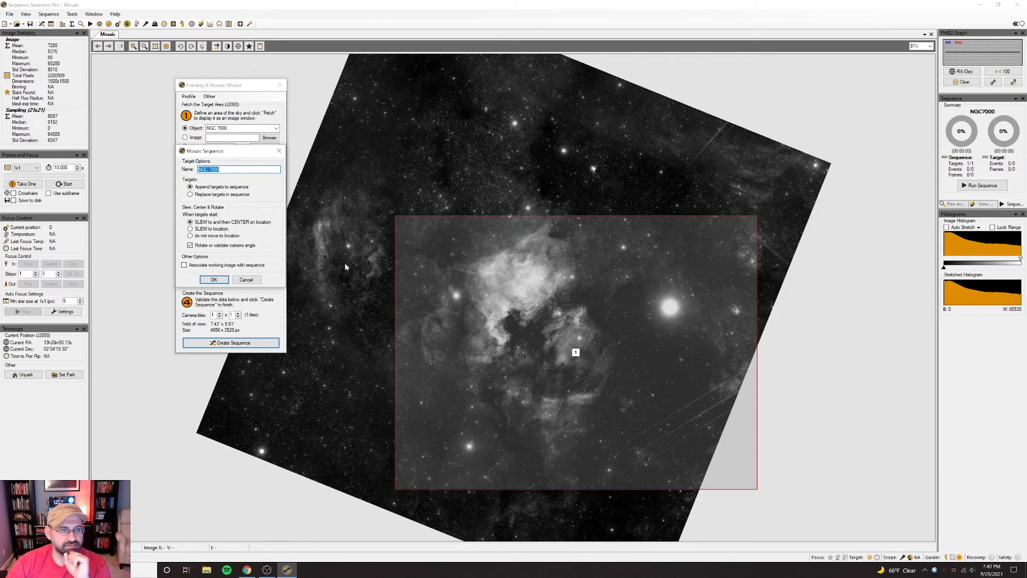
{"action": "left_click", "coordinate": [211, 194]}
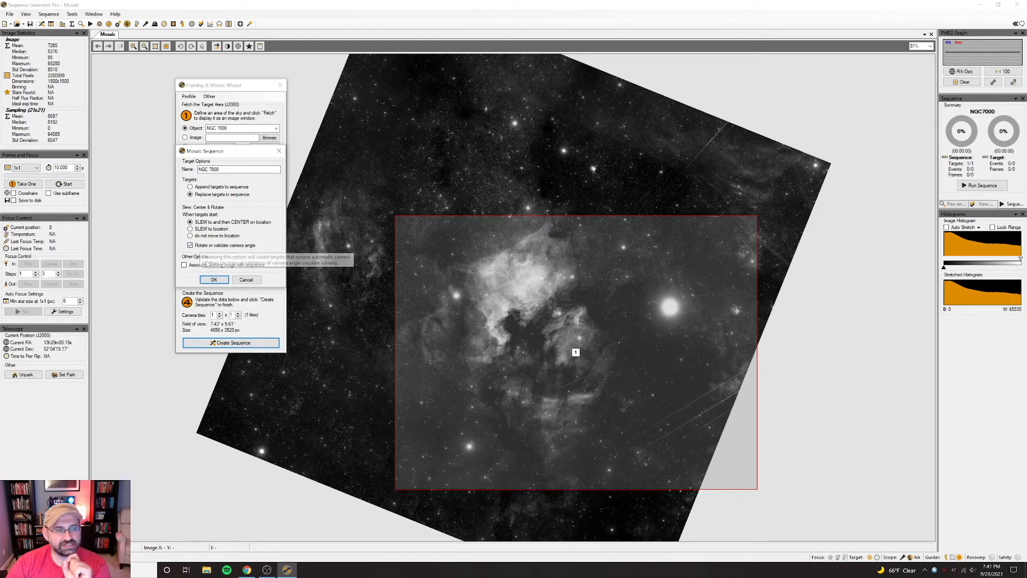
{"action": "left_click", "coordinate": [212, 280]}
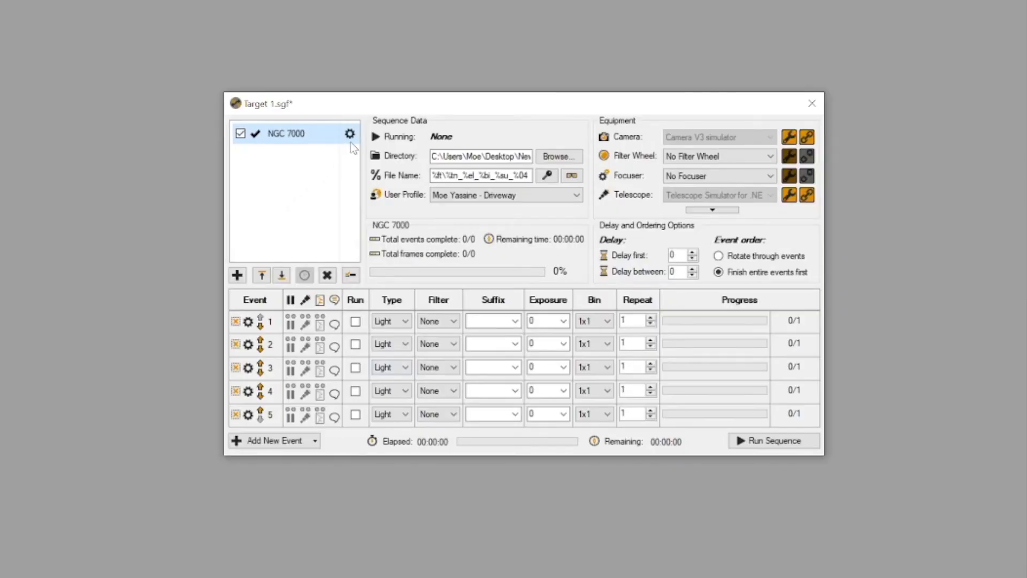
- Check the coordinates and camera rotation angle in the NGC 7000 target settings, leaving them unchanged
{"action": "left_click", "coordinate": [350, 134]}
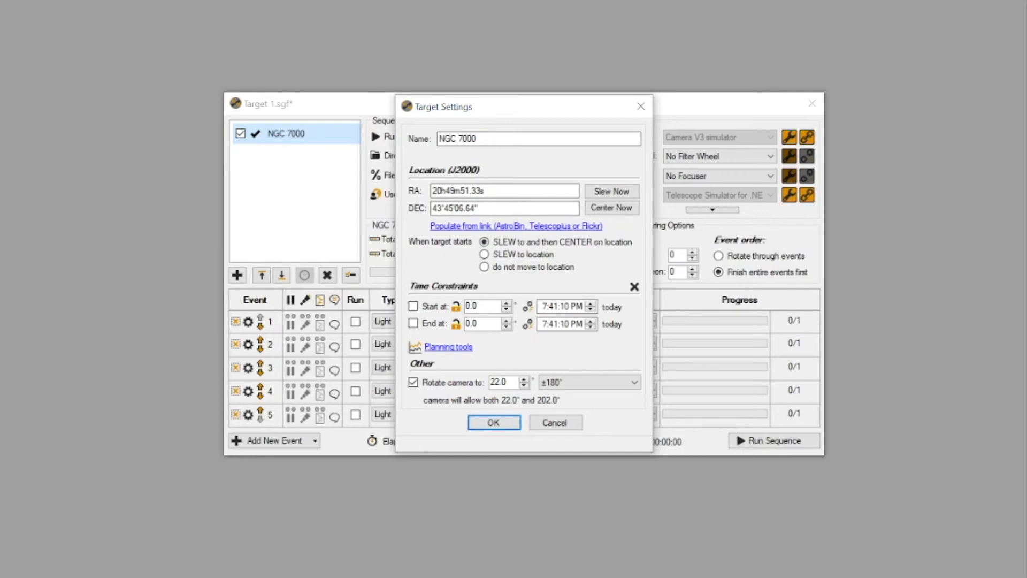
{"action": "left_click_drag", "start_coordinate": [506, 382], "coordinate": [496, 382]}
{"action": "left_click", "coordinate": [555, 422]}
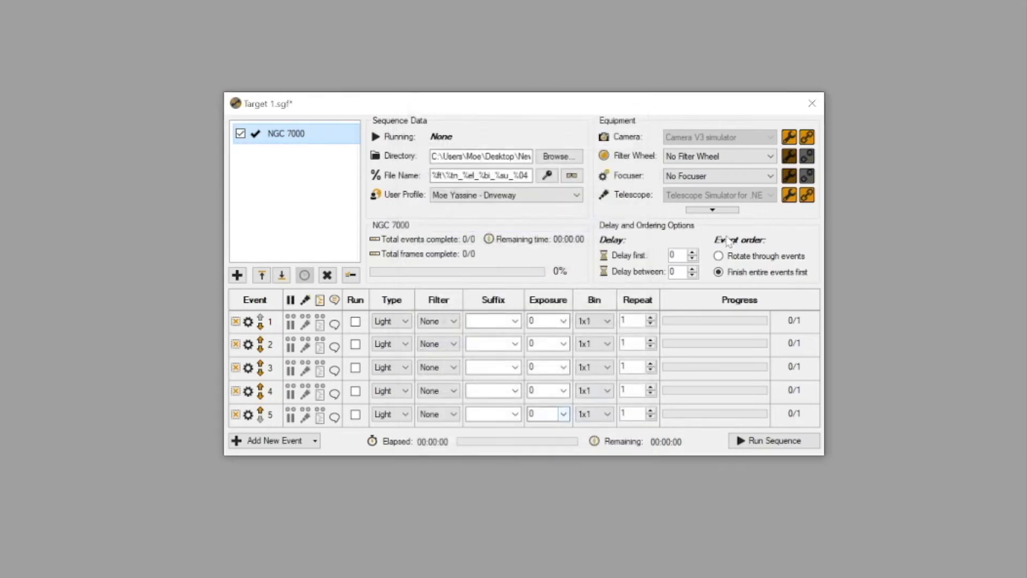
- Choose Manual Rotator as the sequence's rotator and connect it
{"action": "left_click", "coordinate": [717, 210]}
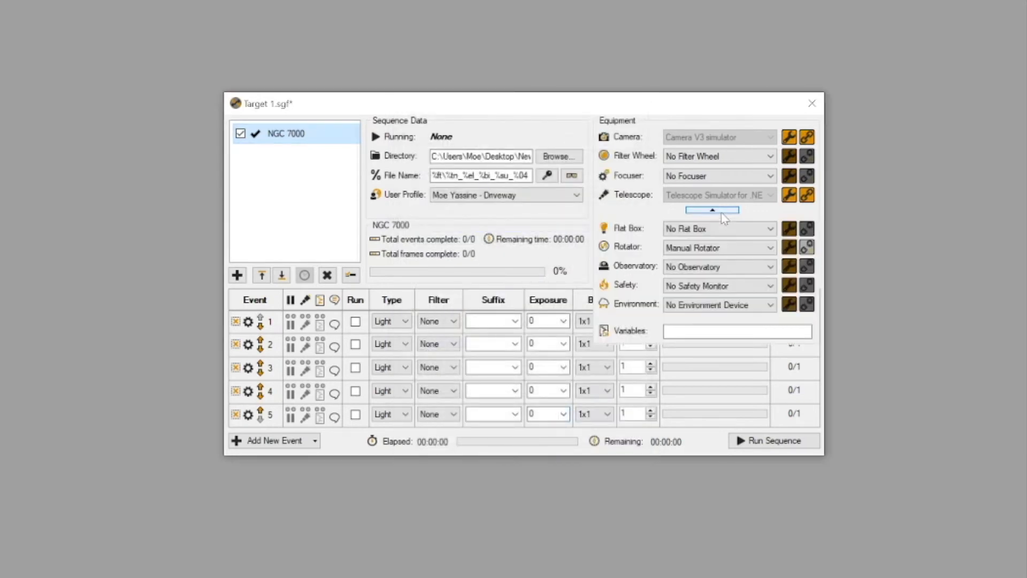
{"action": "left_click", "coordinate": [700, 252]}
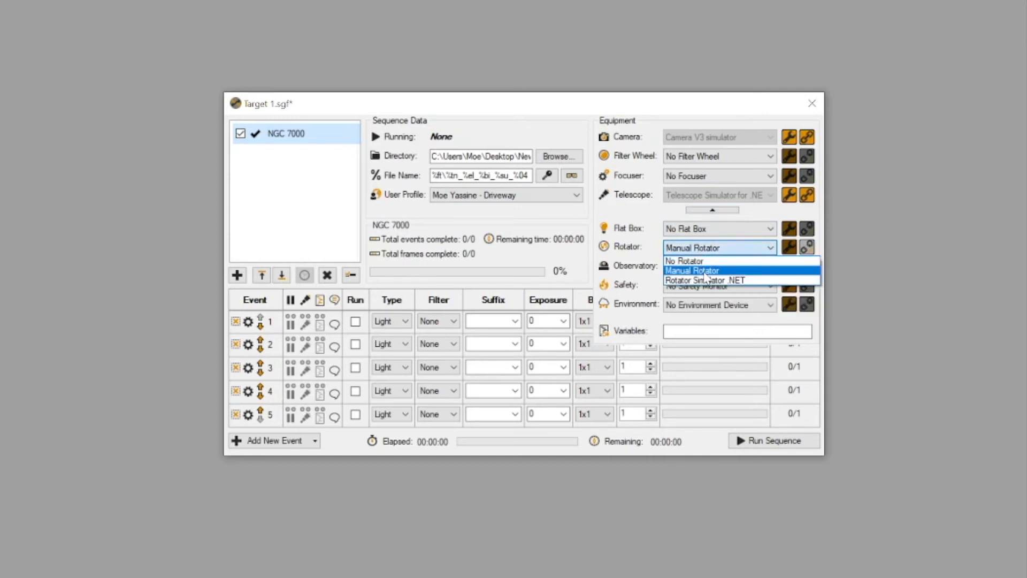
{"action": "left_click", "coordinate": [706, 271]}
{"action": "left_click", "coordinate": [711, 210]}
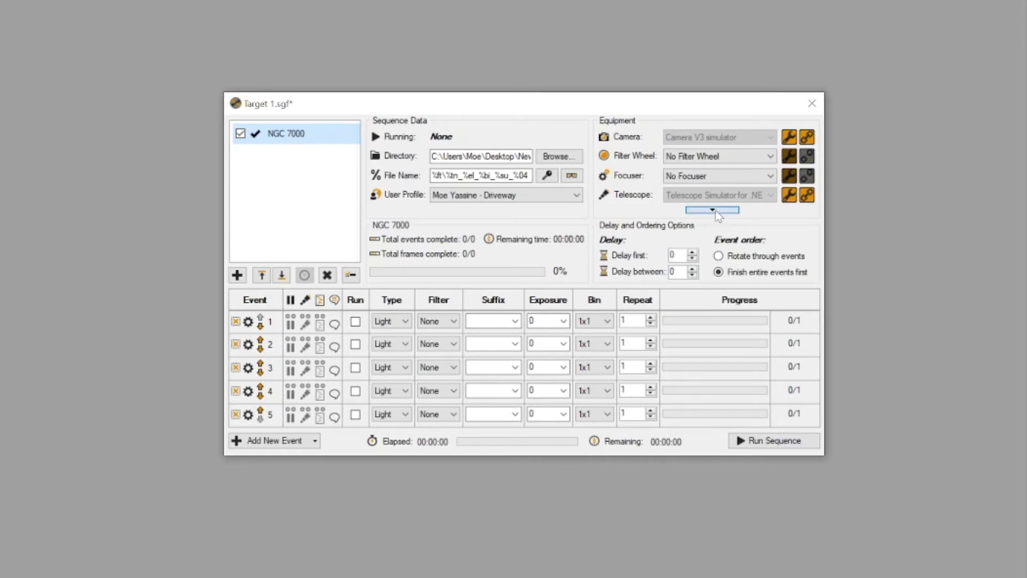
{"action": "left_click", "coordinate": [717, 212]}
{"action": "left_click", "coordinate": [717, 248]}
{"action": "left_click", "coordinate": [720, 253]}
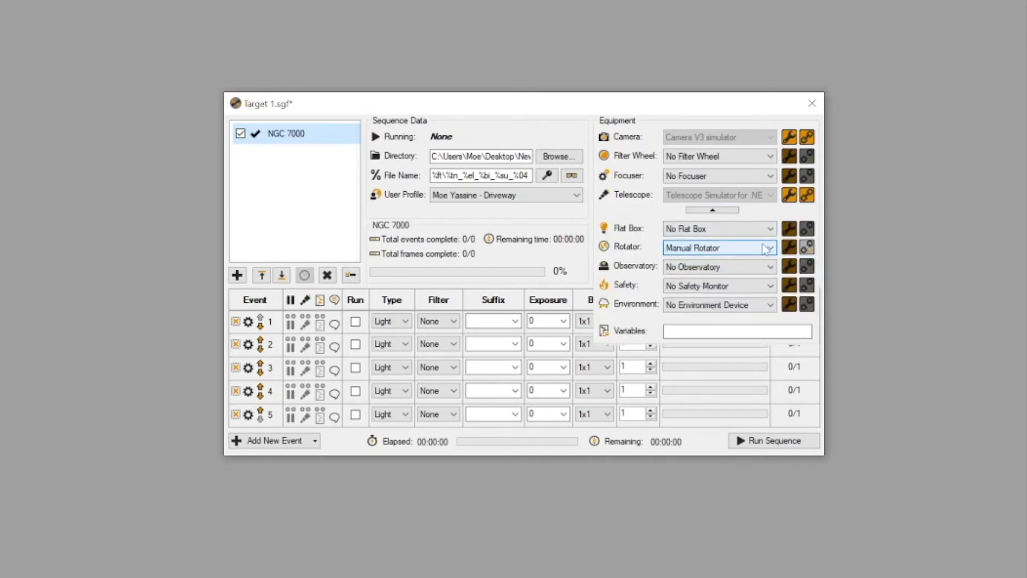
{"action": "left_click", "coordinate": [807, 248]}
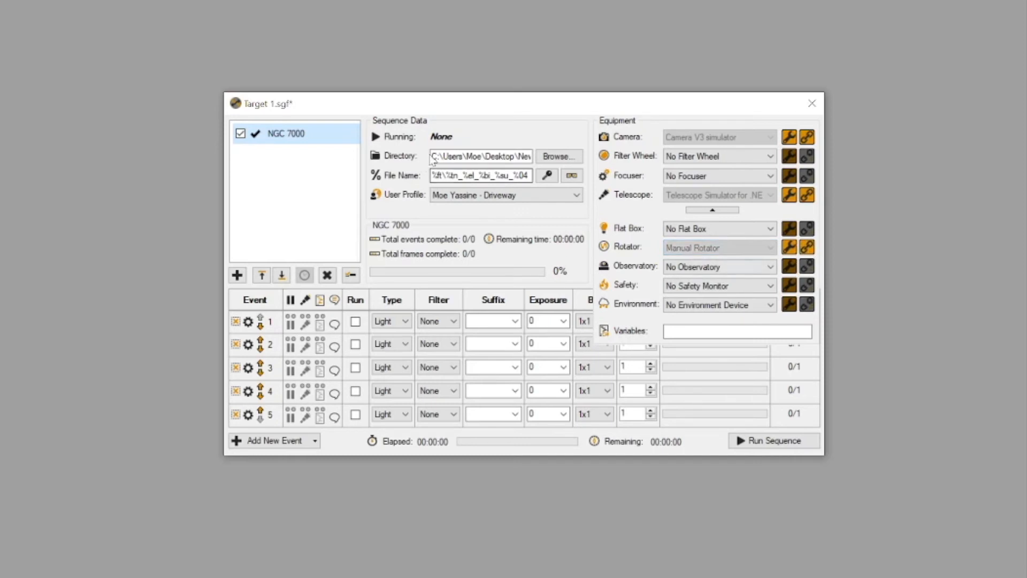
- Review the NGC 7000 target's centering and rotation options again and close the settings without changes
{"action": "left_click", "coordinate": [348, 134]}
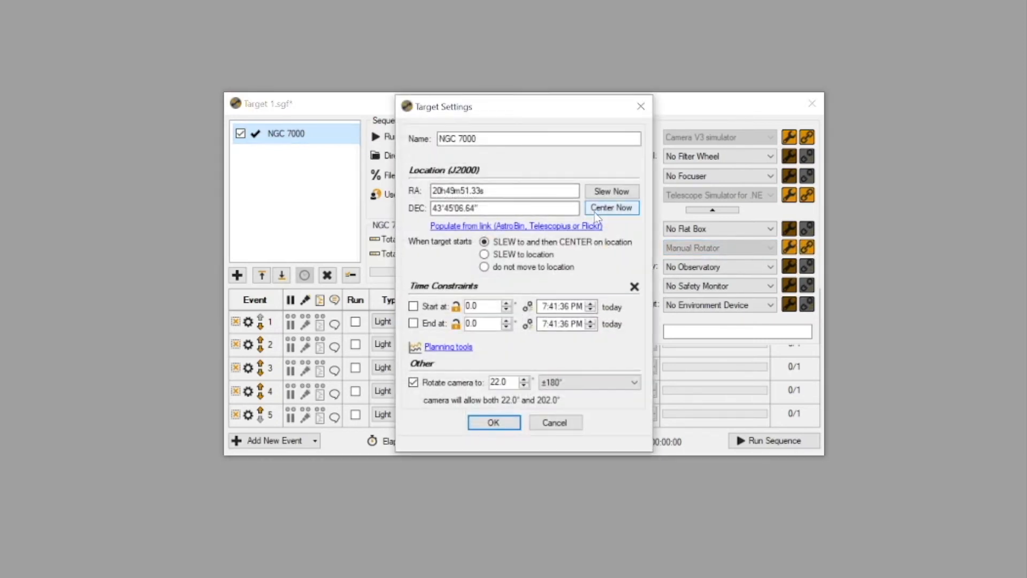
{"action": "left_click", "coordinate": [569, 422]}
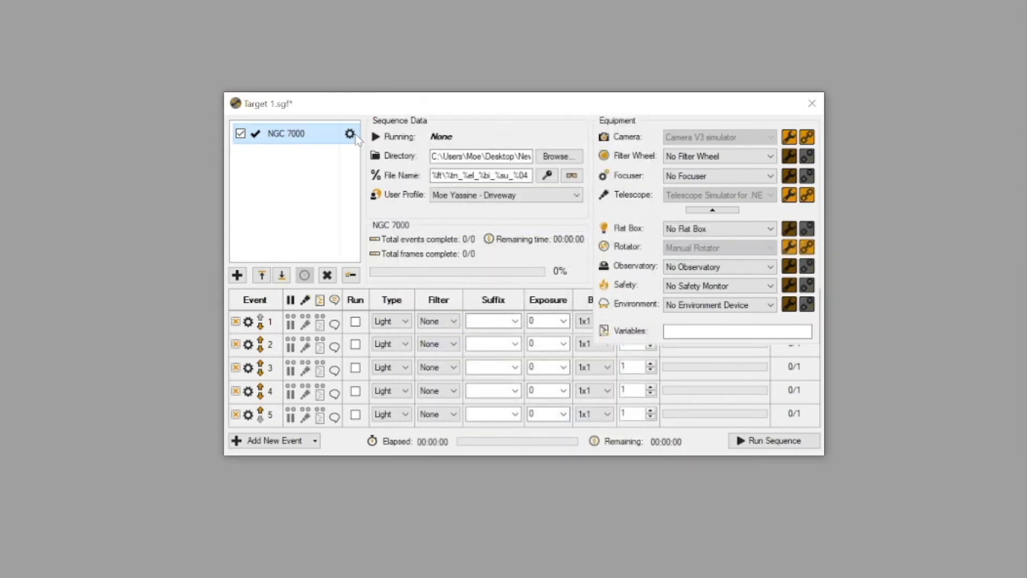
{"action": "left_click", "coordinate": [348, 134]}
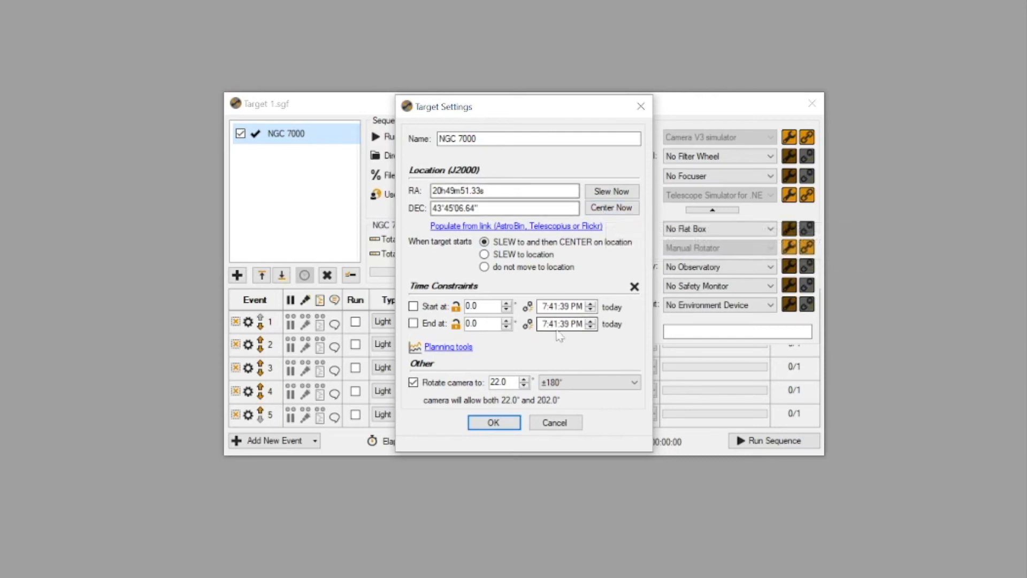
{"action": "left_click", "coordinate": [554, 423]}
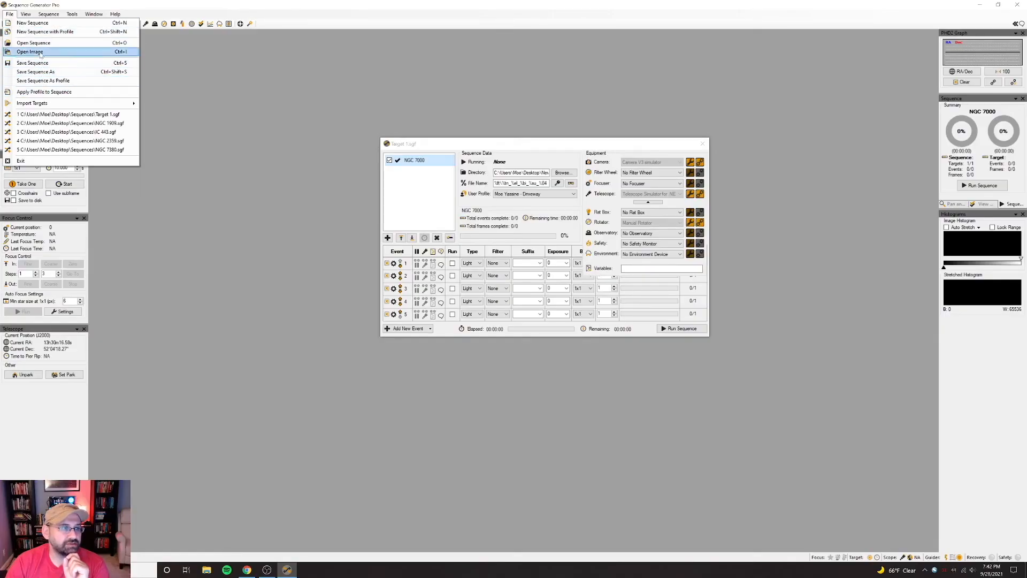
- Open the image NGC6992_300sec_1x1_Ha_0001 and close the sequence window covering it
{"action": "left_click", "coordinate": [33, 52]}
{"action": "double_click", "coordinate": [147, 69]}
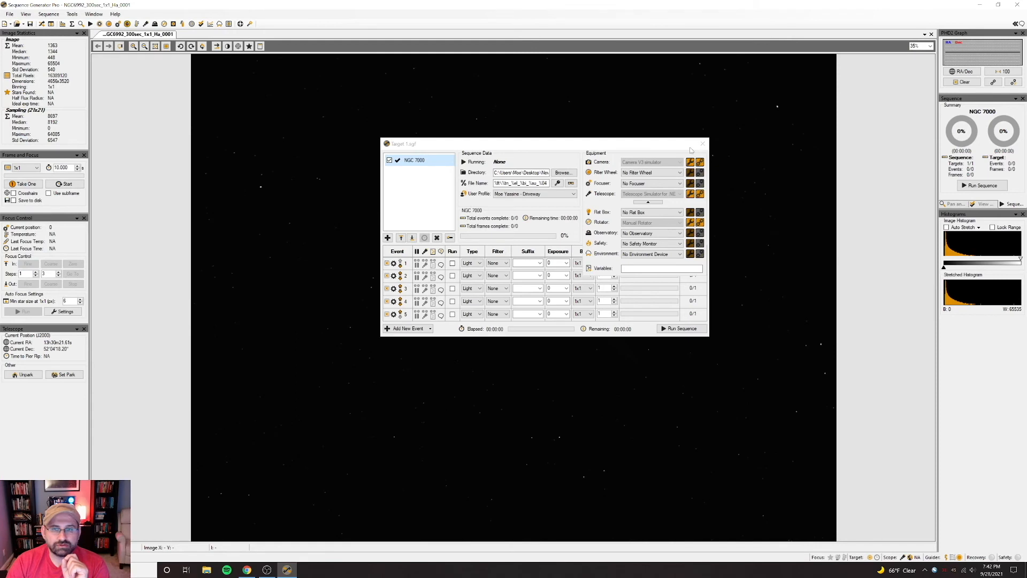
{"action": "left_click", "coordinate": [702, 144]}
- Plate solve the open NGC6992 image using its stored coordinate, angle and scale hints, and dismiss the results without setting a reference image
{"action": "right_click", "coordinate": [523, 161]}
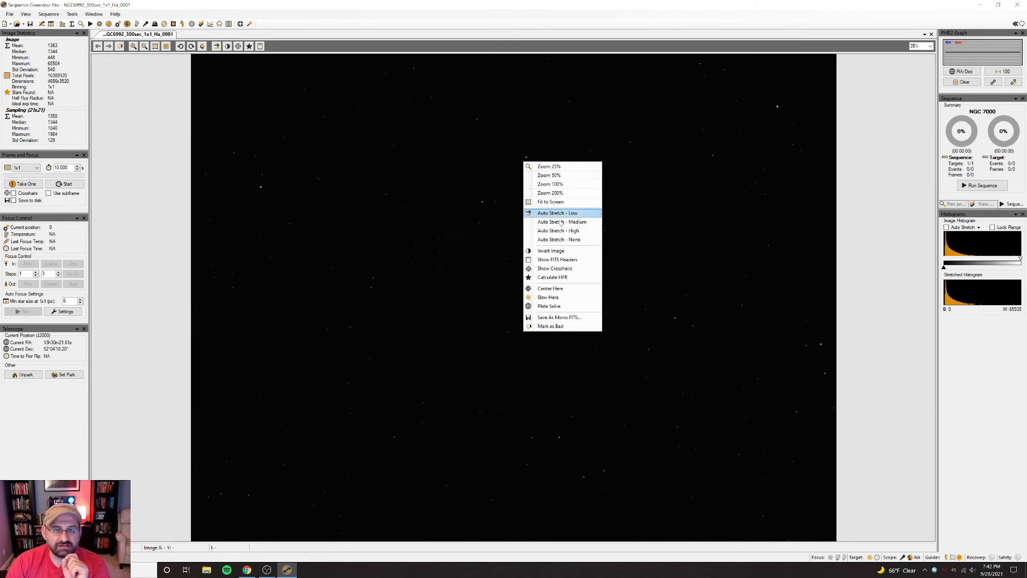
{"action": "left_click", "coordinate": [557, 287]}
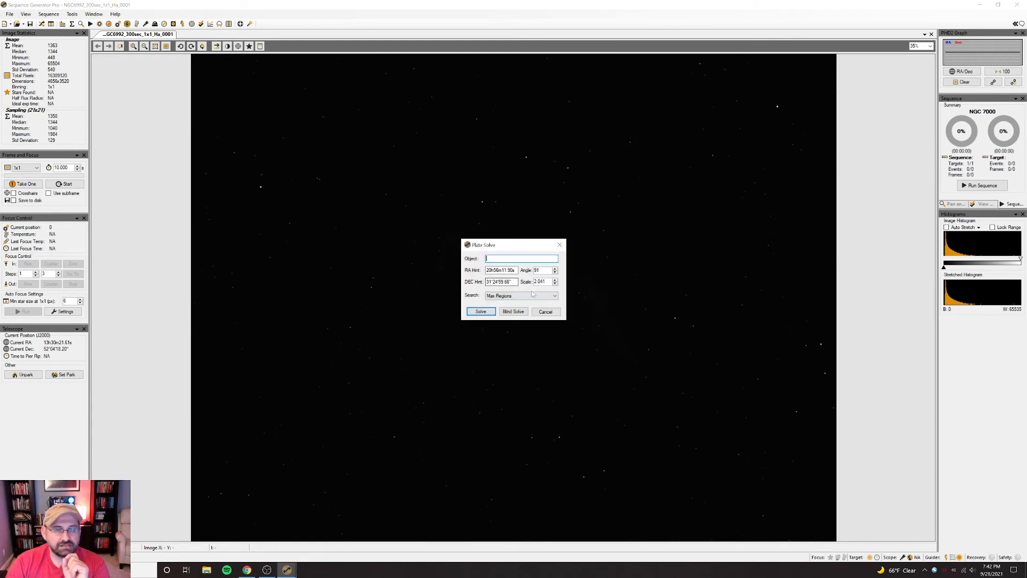
{"action": "left_click", "coordinate": [480, 311]}
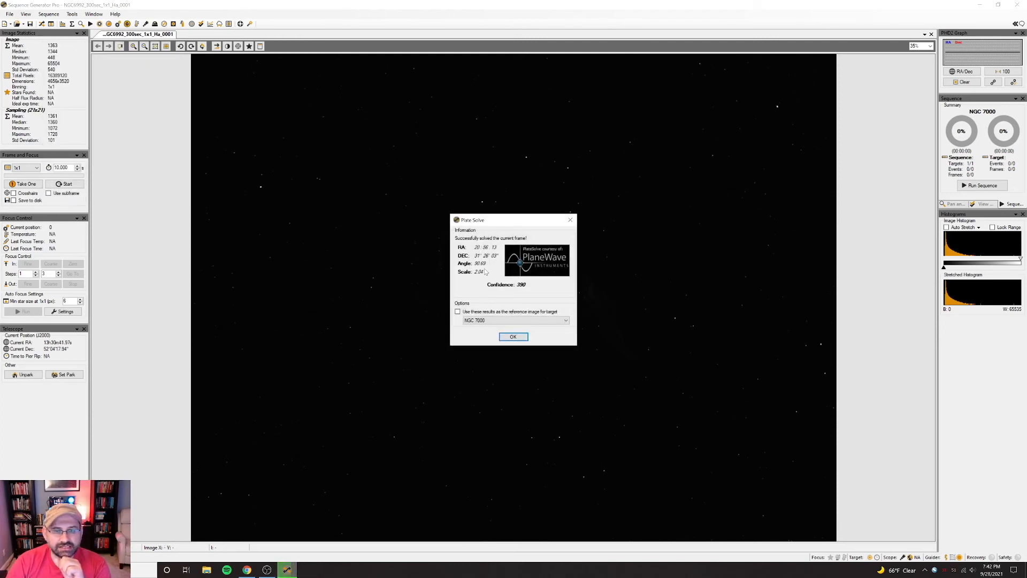
{"action": "left_click", "coordinate": [512, 339]}
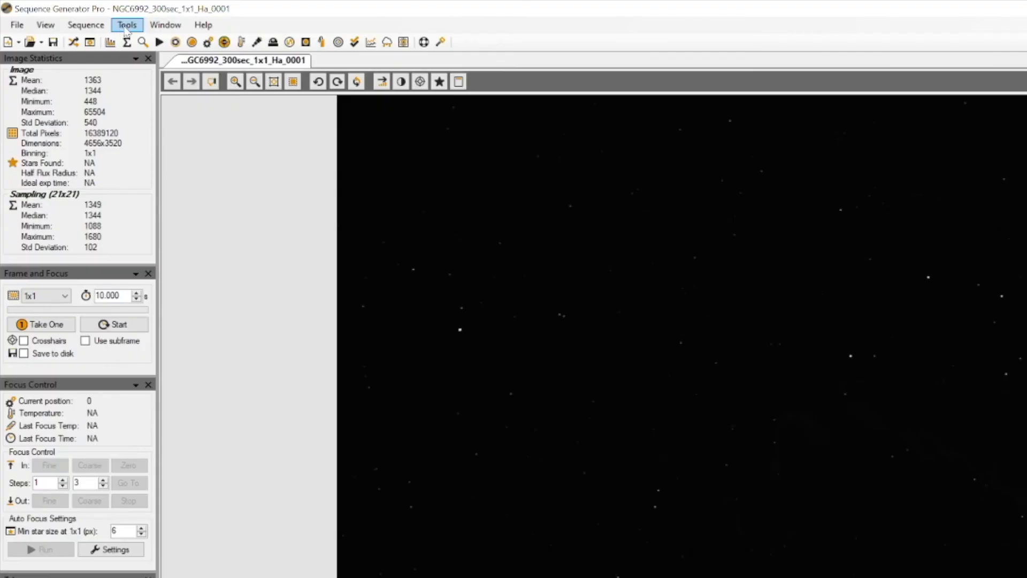
- Open the Framing & Mosaic Wizard and fetch the sky area around NGC 6992 with a 5° field of view
{"action": "left_click", "coordinate": [127, 27]}
{"action": "left_click", "coordinate": [180, 156]}
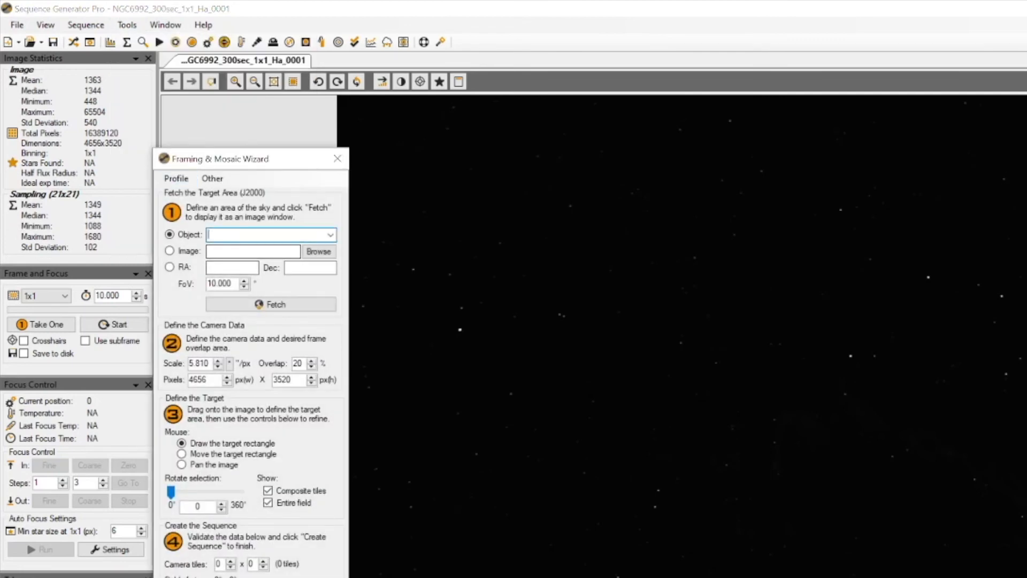
{"action": "type", "text": "NGC"}
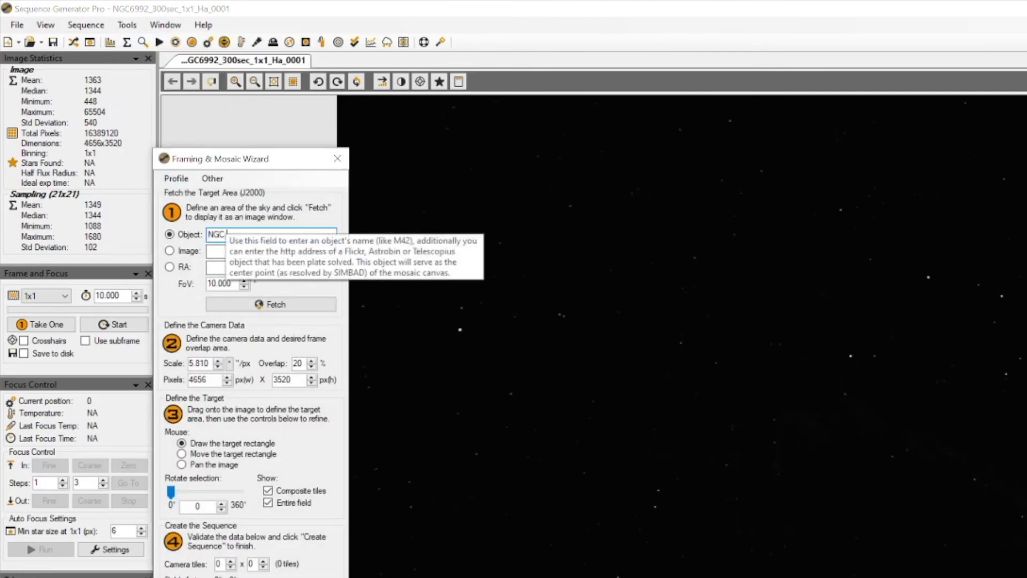
{"action": "type", "text": "6"}
{"action": "type", "text": "6992"}
{"action": "key", "text": "Tab"}
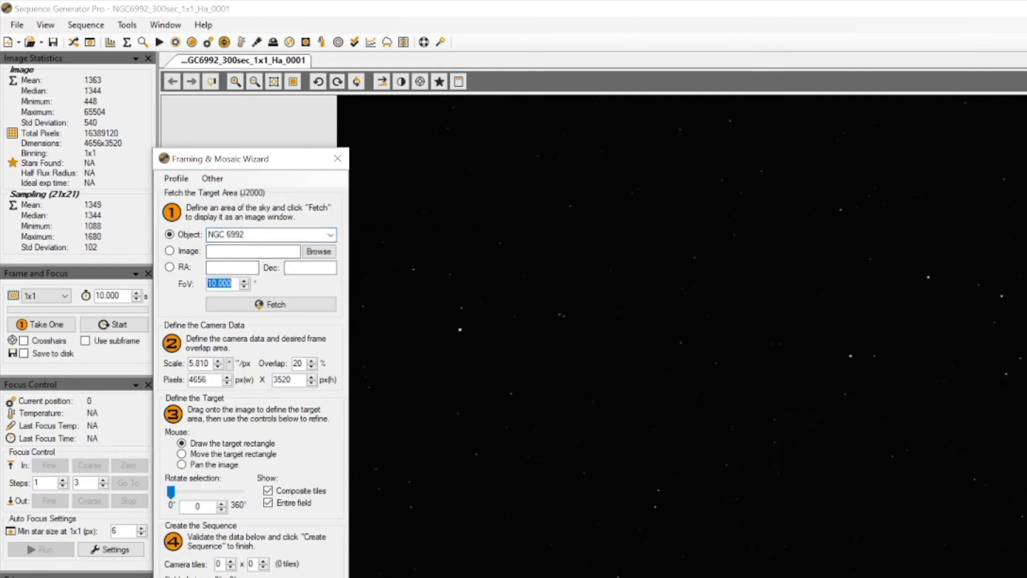
{"action": "type", "text": "5"}
{"action": "left_click", "coordinate": [263, 304]}
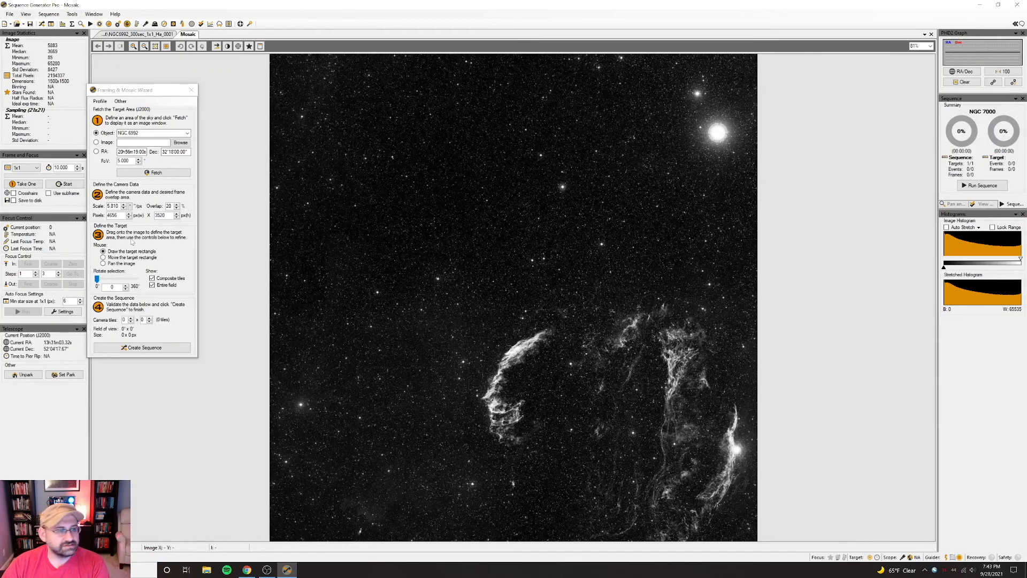
- Calculate and apply the camera scale for a 3.76 µm pixel size and a 382 mm focal length
{"action": "left_click", "coordinate": [130, 206]}
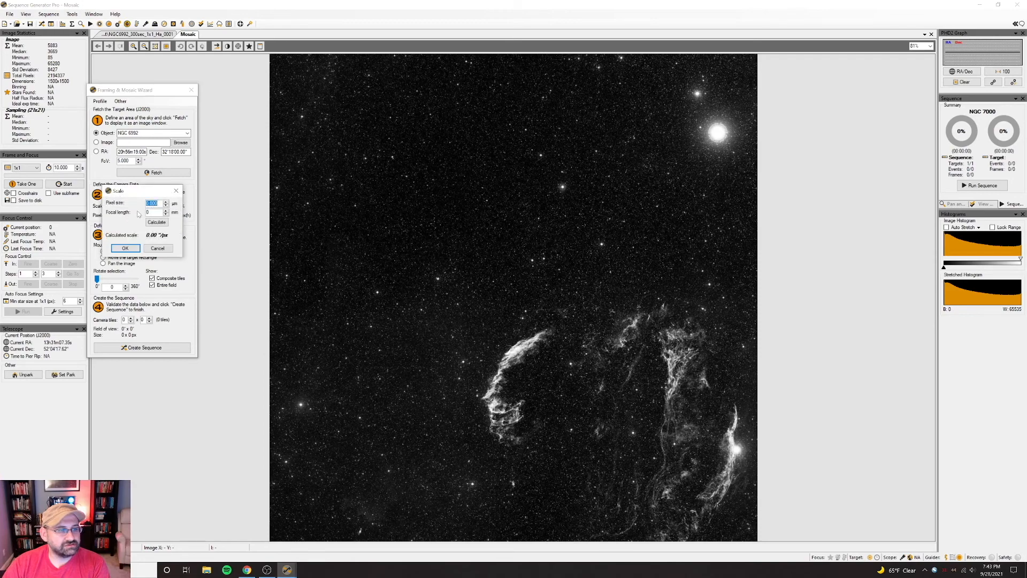
{"action": "left_click_drag", "start_coordinate": [139, 191], "coordinate": [161, 190]}
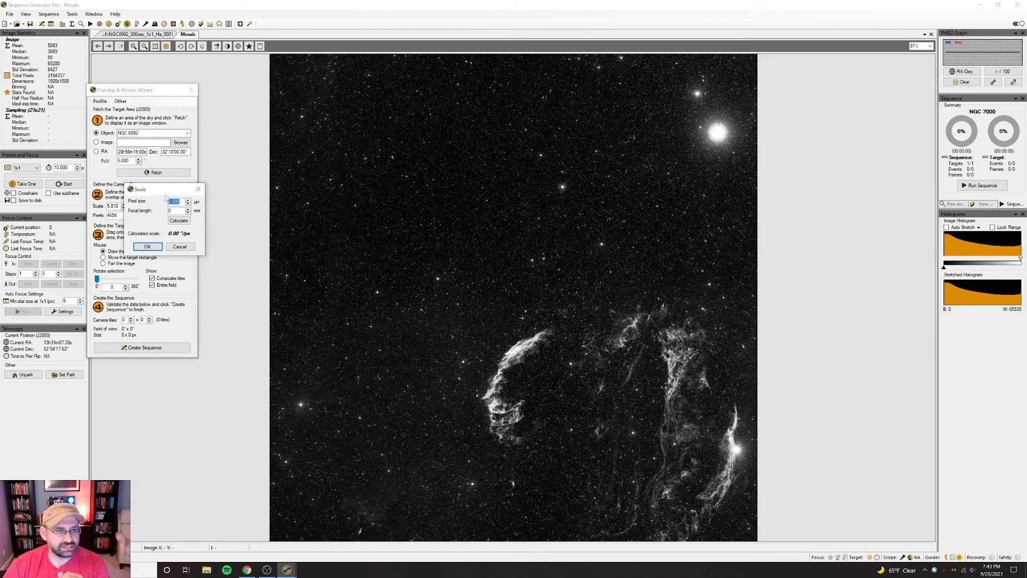
{"action": "type", "text": "3.76"}
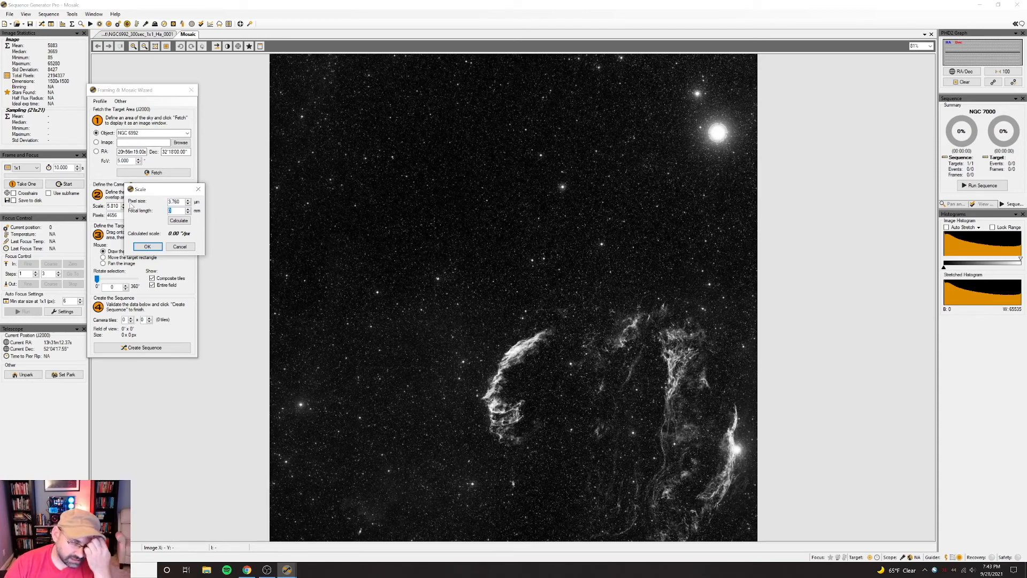
{"action": "type", "text": "382"}
{"action": "left_click", "coordinate": [179, 220]}
{"action": "left_click", "coordinate": [147, 246]}
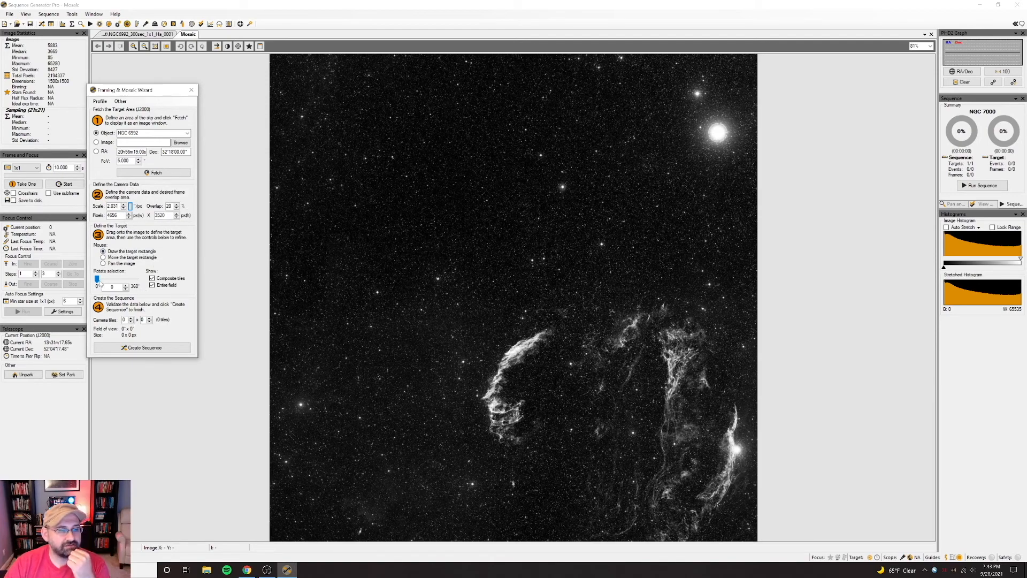
- Set the selection rotation to 90° and place a single-tile target rectangle, about 2.62° × 1.98°, over the arc of NGC 6992
{"action": "type", "text": "90"}
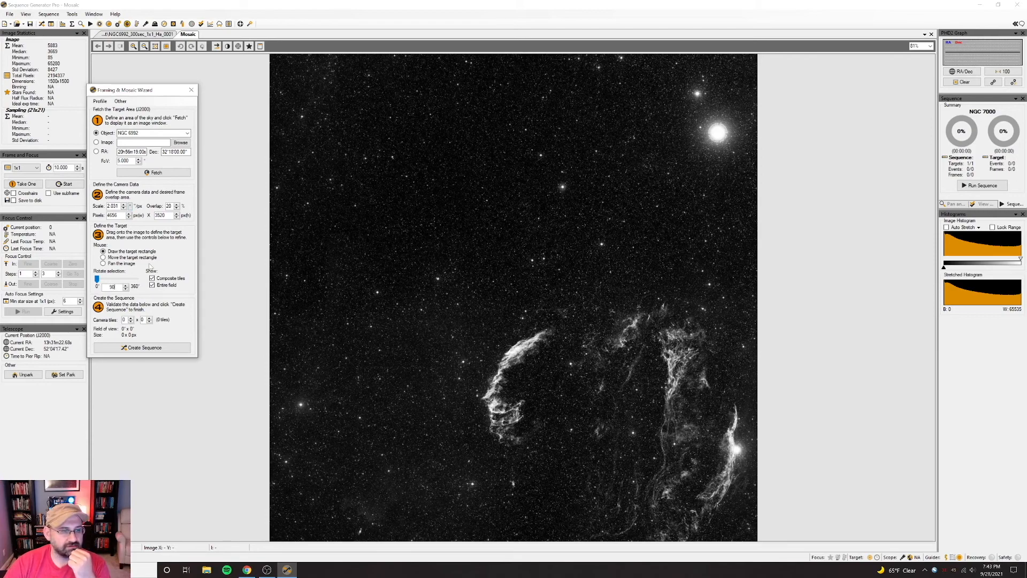
{"action": "key", "text": "Return"}
{"action": "mouse_move", "coordinate": [336, 243]}
{"action": "left_mouse_down"}
{"action": "mouse_move", "coordinate": [416, 300]}
{"action": "mouse_move", "coordinate": [398, 272]}
{"action": "left_mouse_up"}
{"action": "left_click_drag", "start_coordinate": [437, 311], "coordinate": [420, 304]}
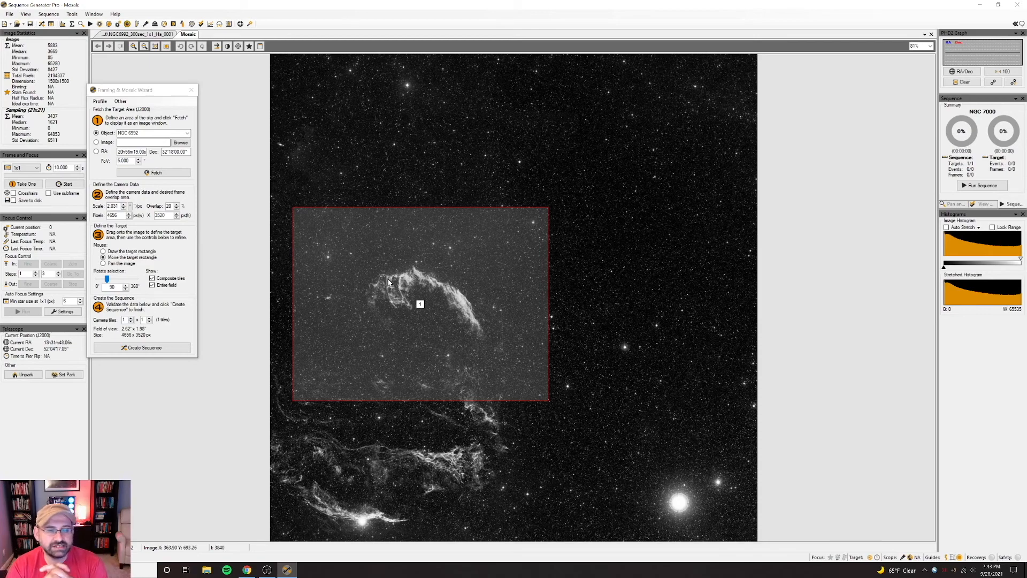
- Compare the target frame with the NGC6992 image, nudging it slightly to match, and close the wizard without creating a sequence
{"action": "left_click", "coordinate": [153, 36]}
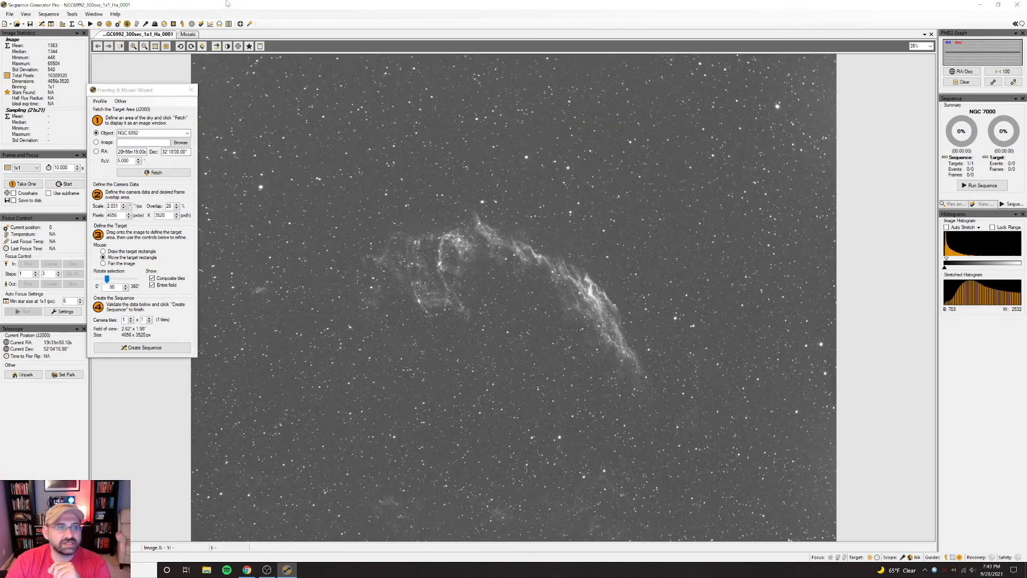
{"action": "left_click", "coordinate": [189, 35]}
{"action": "left_click_drag", "start_coordinate": [440, 240], "coordinate": [451, 244]}
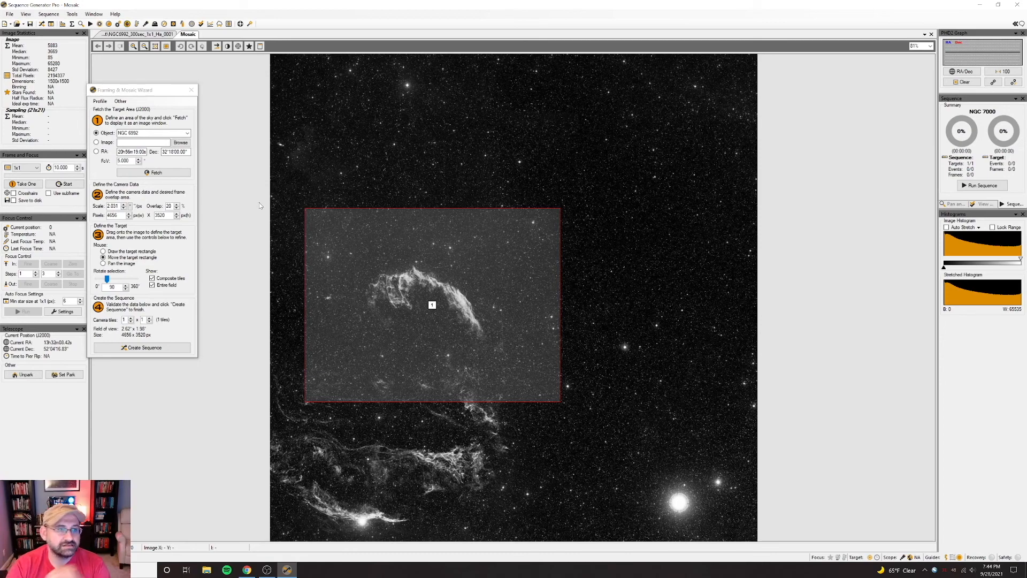
{"action": "left_click", "coordinate": [191, 90]}
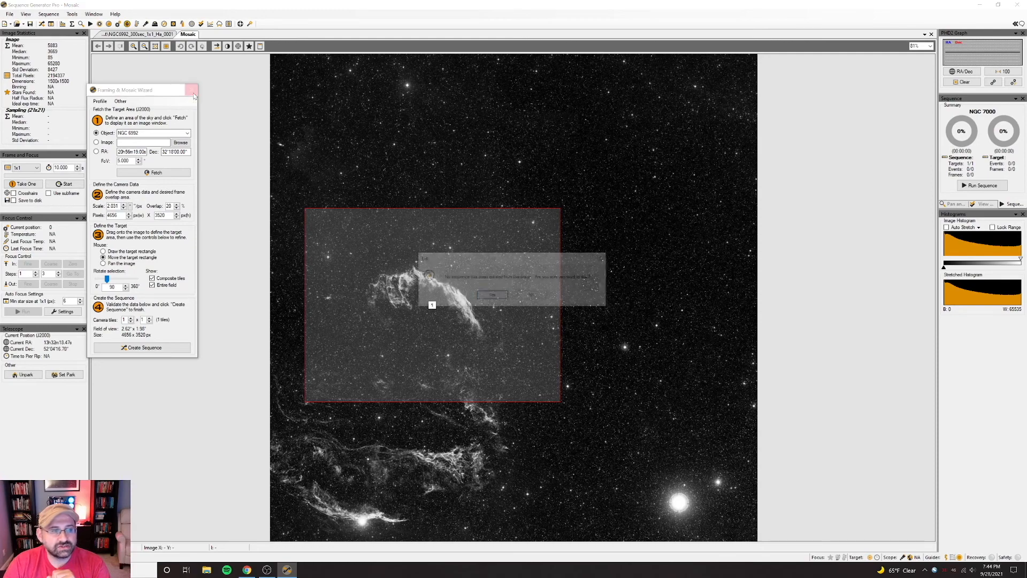
{"action": "left_click", "coordinate": [486, 298]}
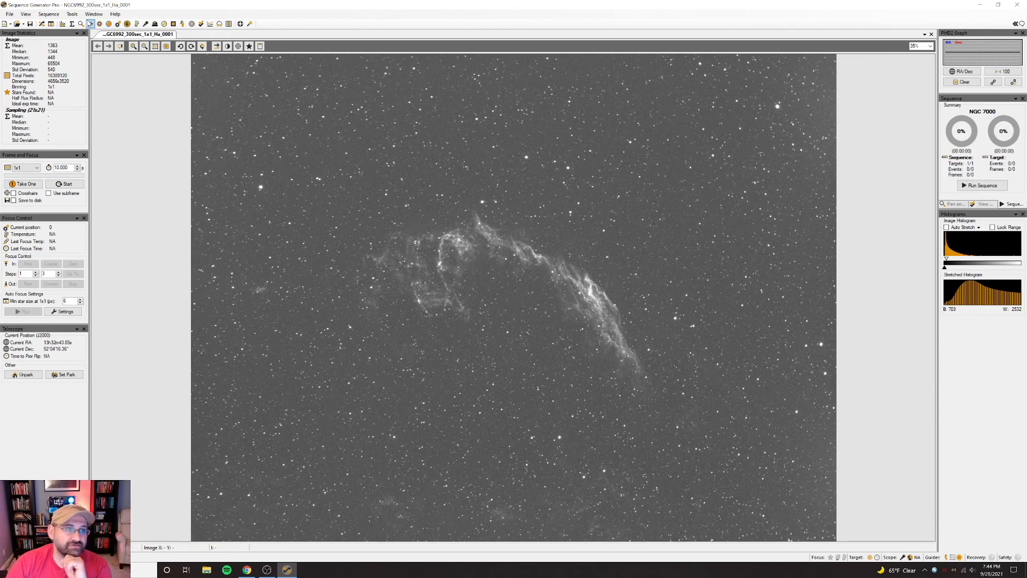
- Reopen the Framing & Mosaic Wizard and apply the scale calculated from a 3.76 µm pixel size and 382 mm focal length
{"action": "left_click", "coordinate": [72, 14]}
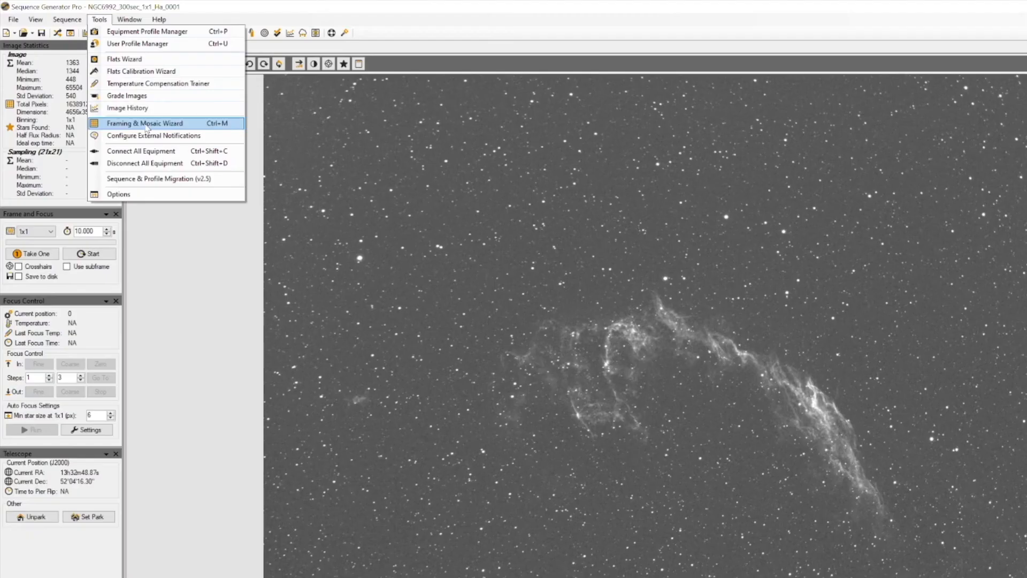
{"action": "left_click", "coordinate": [117, 89]}
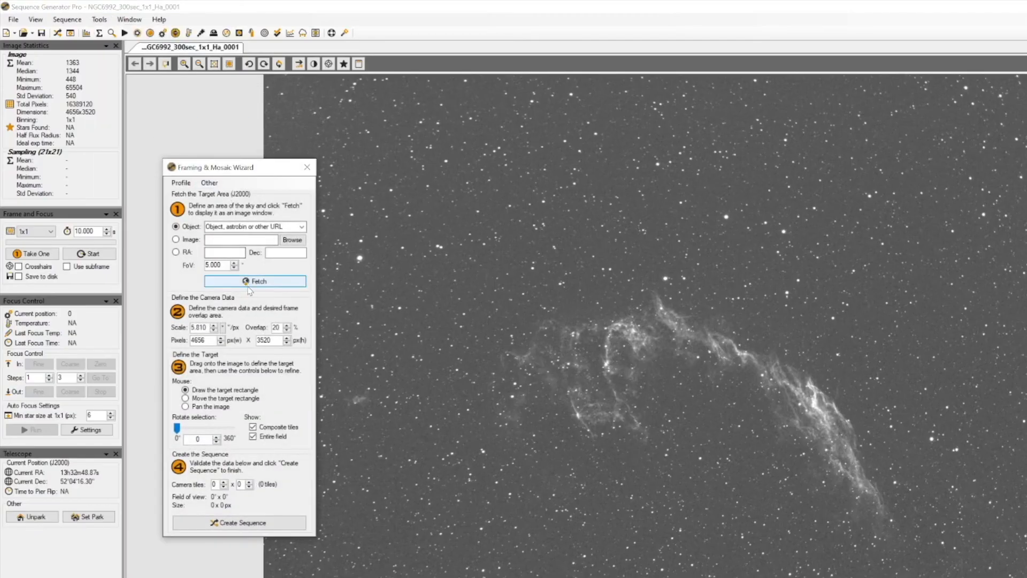
{"action": "left_click", "coordinate": [223, 327]}
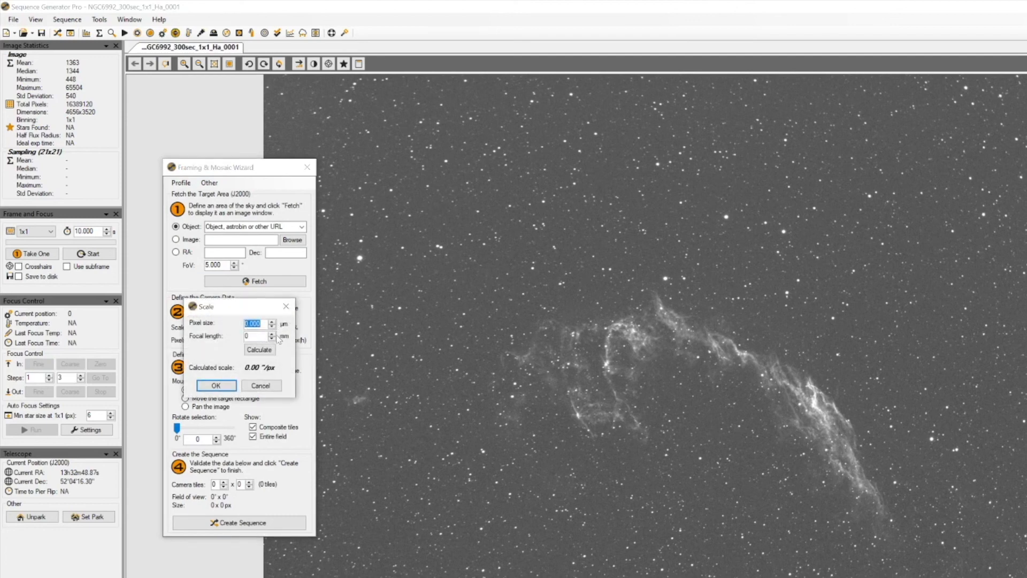
{"action": "type", "text": "3.76"}
{"action": "key", "text": "Tab"}
{"action": "type", "text": "382"}
{"action": "left_click", "coordinate": [259, 350]}
{"action": "left_click", "coordinate": [216, 385]}
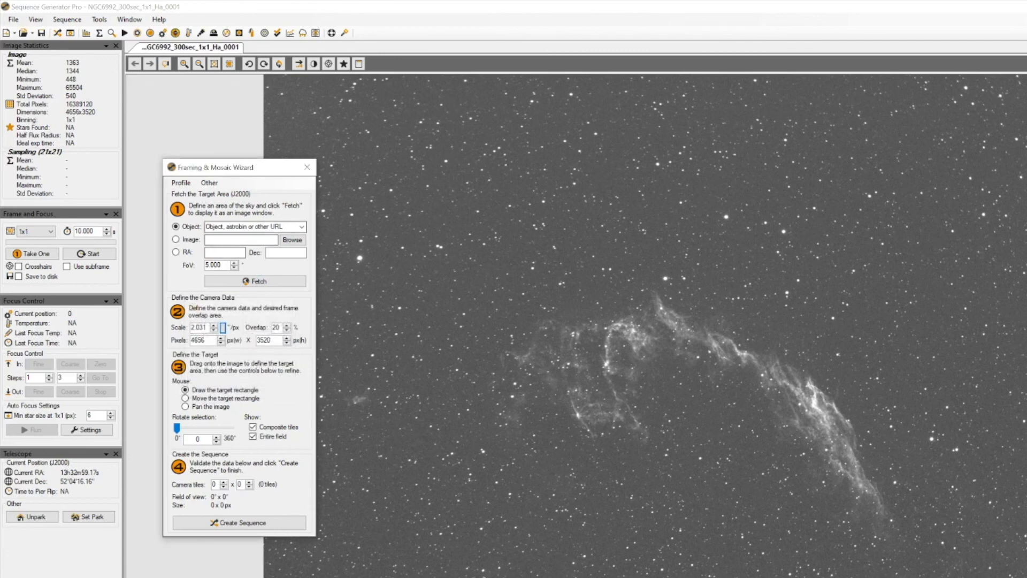
- Fetch the sky area around NGC7000 with a 10° field of view
{"action": "left_click", "coordinate": [252, 226]}
{"action": "type", "text": "NGC7000"}
{"action": "key", "text": "Tab"}
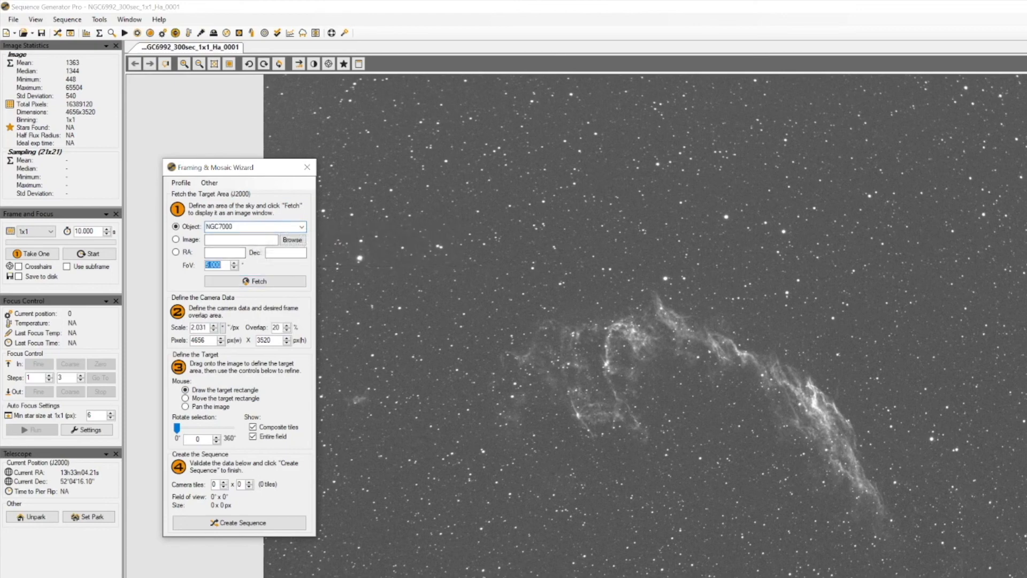
{"action": "type", "text": "10"}
{"action": "key", "text": "Return"}
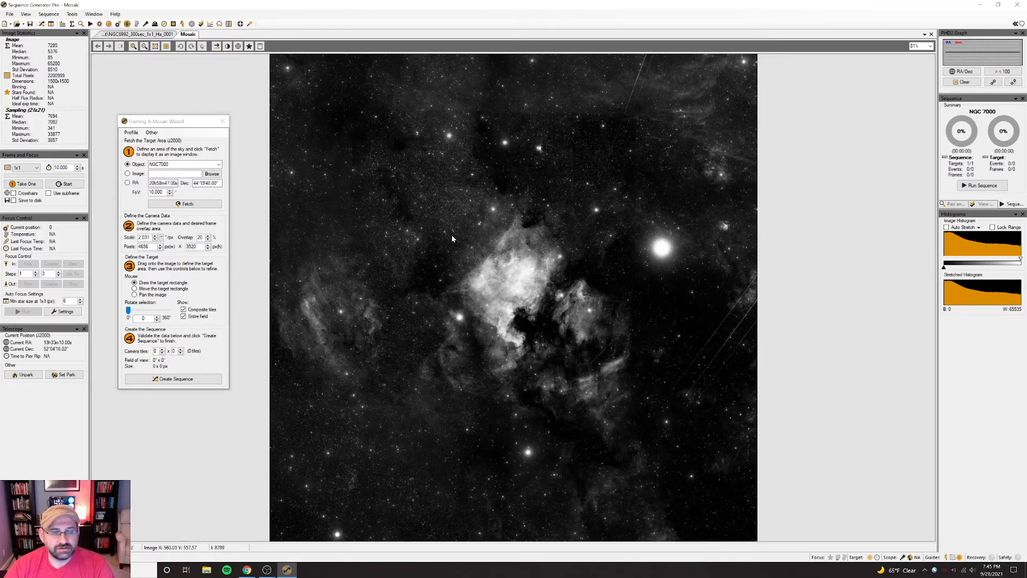
- Replace the trial single-tile frame with a 4 × 4 tile mosaic, about 8.91° × 6.73°, and position it over the nebula complex
{"action": "mouse_move", "coordinate": [472, 256]}
{"action": "left_mouse_down"}
{"action": "mouse_move", "coordinate": [495, 273]}
{"action": "mouse_move", "coordinate": [487, 252]}
{"action": "left_mouse_up"}
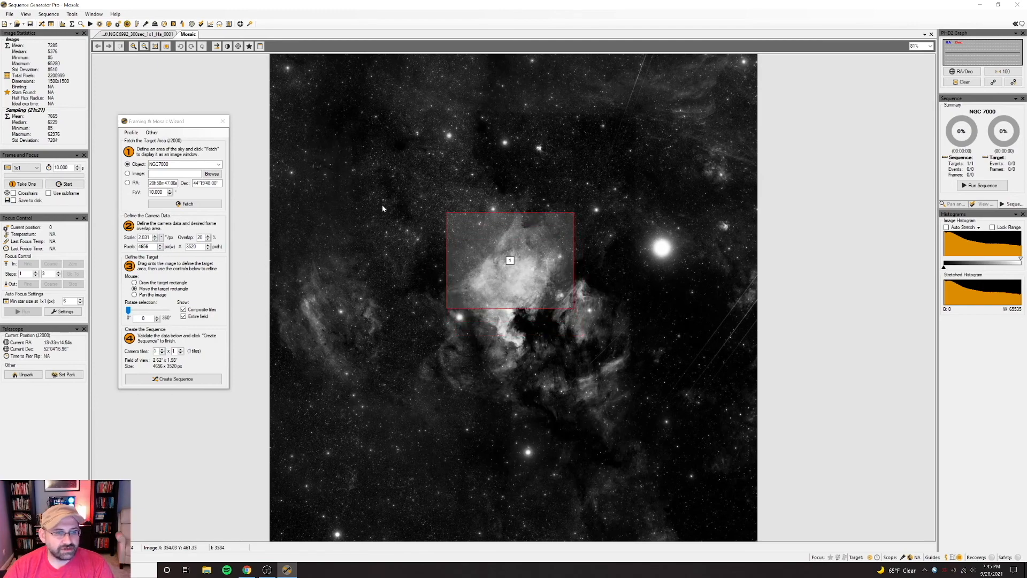
{"action": "left_click", "coordinate": [184, 203]}
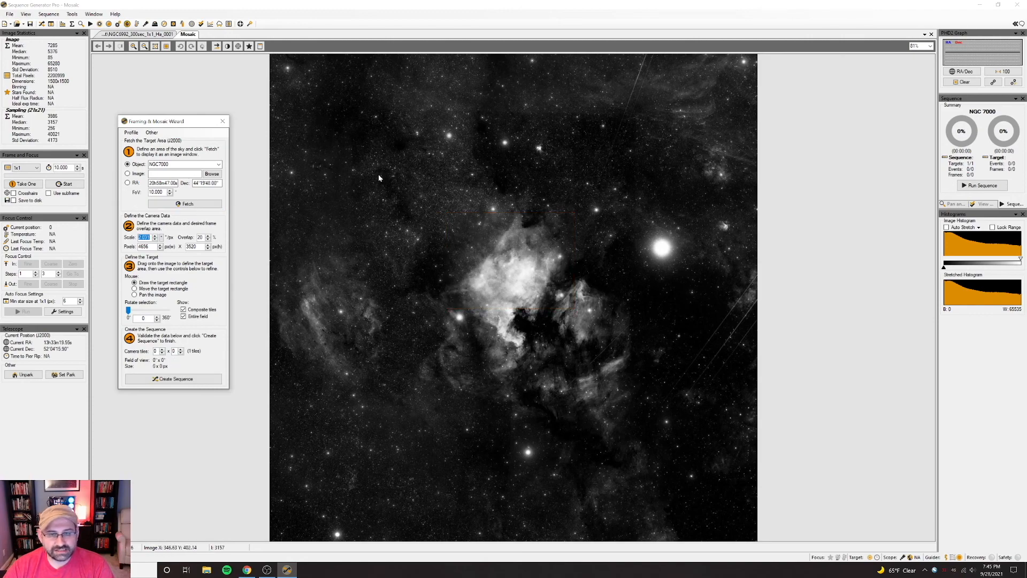
{"action": "left_click_drag", "start_coordinate": [377, 168], "coordinate": [708, 433]}
{"action": "mouse_move", "coordinate": [644, 378]}
{"action": "left_mouse_down"}
{"action": "mouse_move", "coordinate": [594, 367]}
{"action": "mouse_move", "coordinate": [607, 362]}
{"action": "left_mouse_up"}
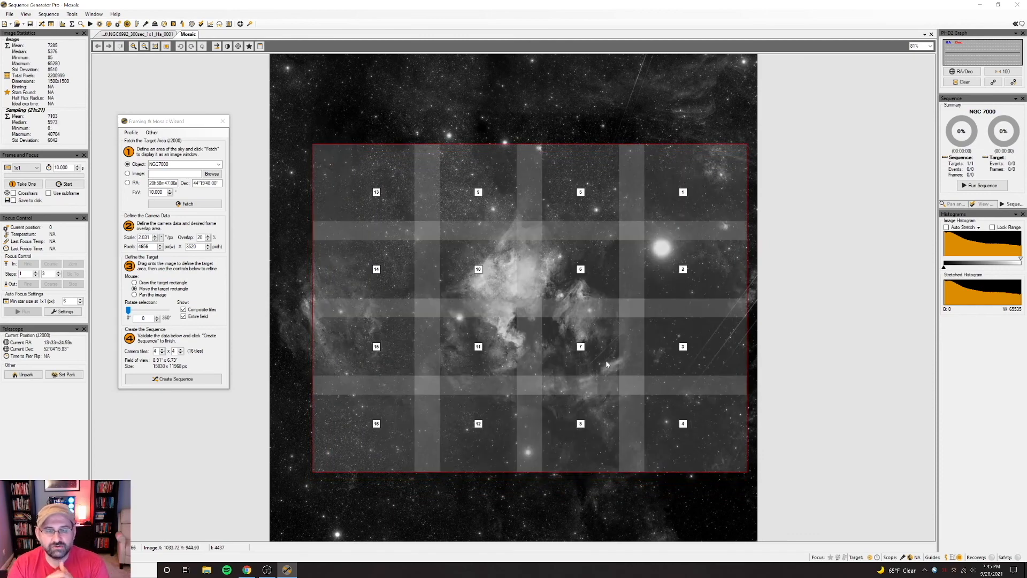